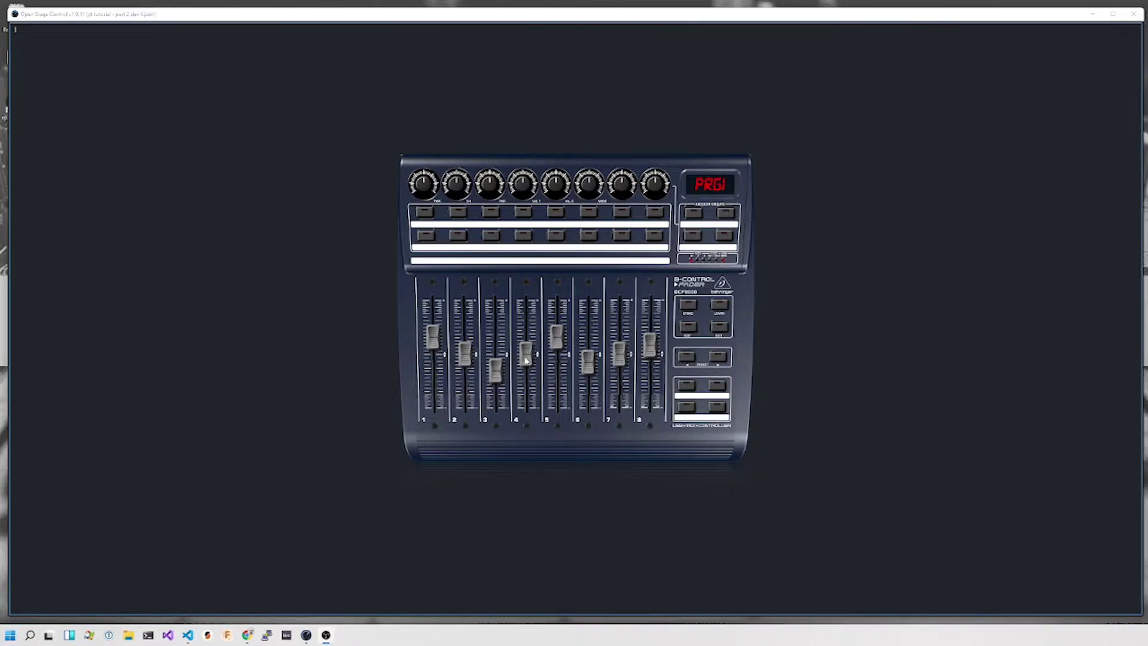
Test the fourth fader and toggle the first two buttons in the lower channel row of the controller panel
mouse_move(526, 360)
mouse_down()
mouse_move(528, 345)
mouse_move(527, 402)
mouse_move(527, 363)
mouse_up()
click(426, 238)
click(459, 238)
click(424, 236)
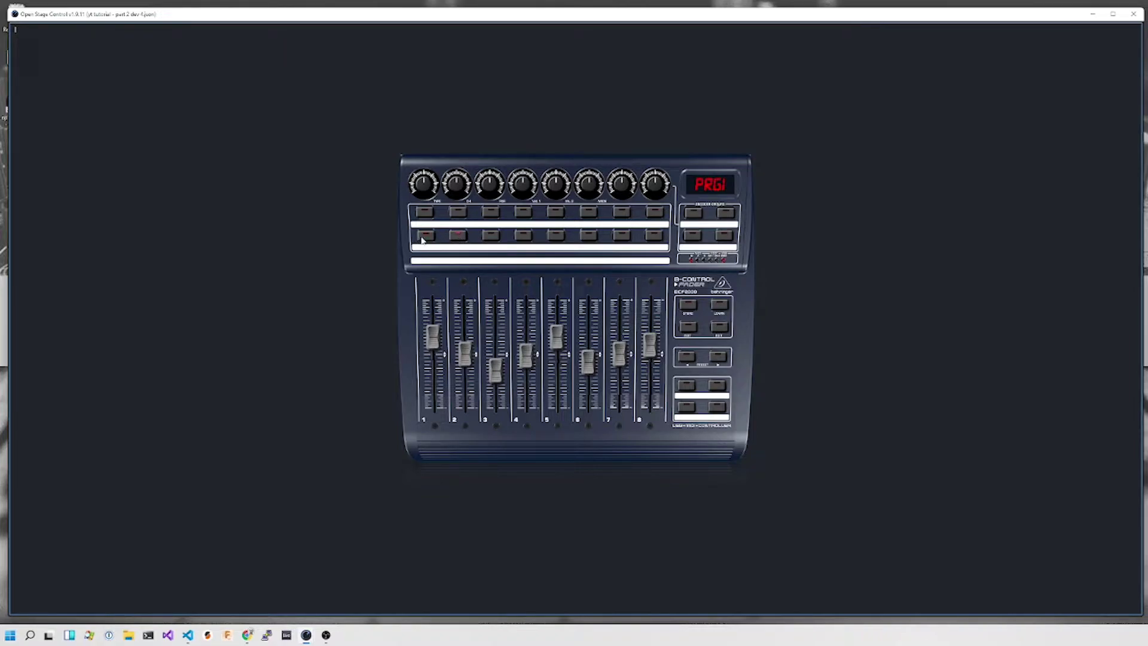
click(457, 237)
click(426, 235)
click(457, 237)
click(458, 237)
Enable the editor and examine the geometry and style properties, including the CSS, of the first button in the lower channel row
key(ctrl+e)
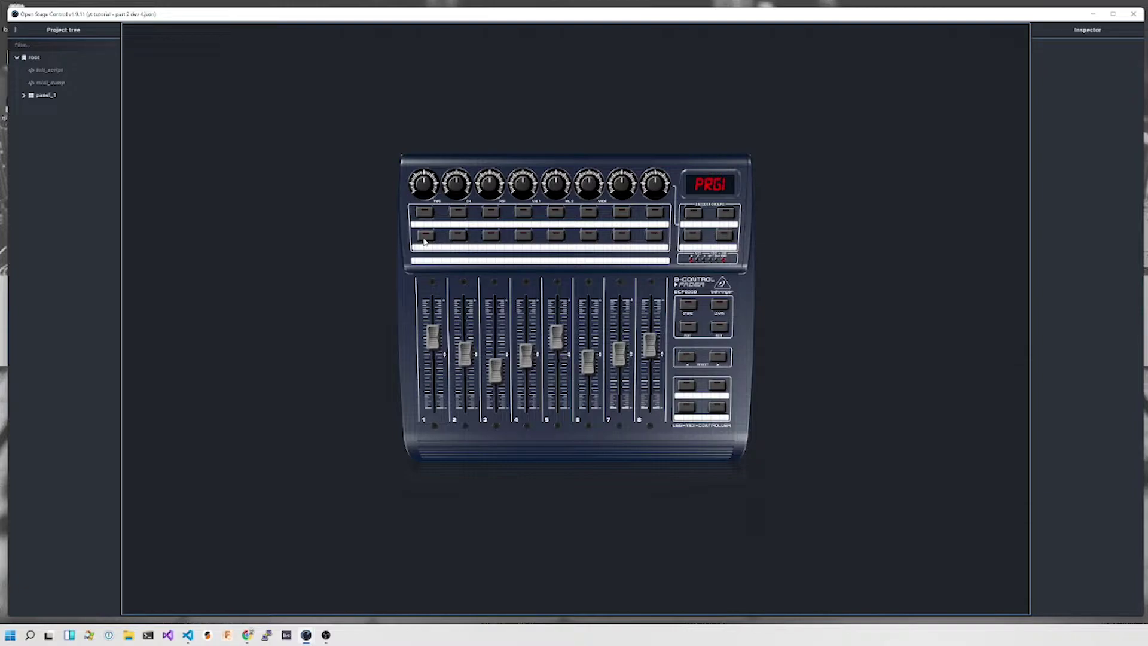
click(425, 242)
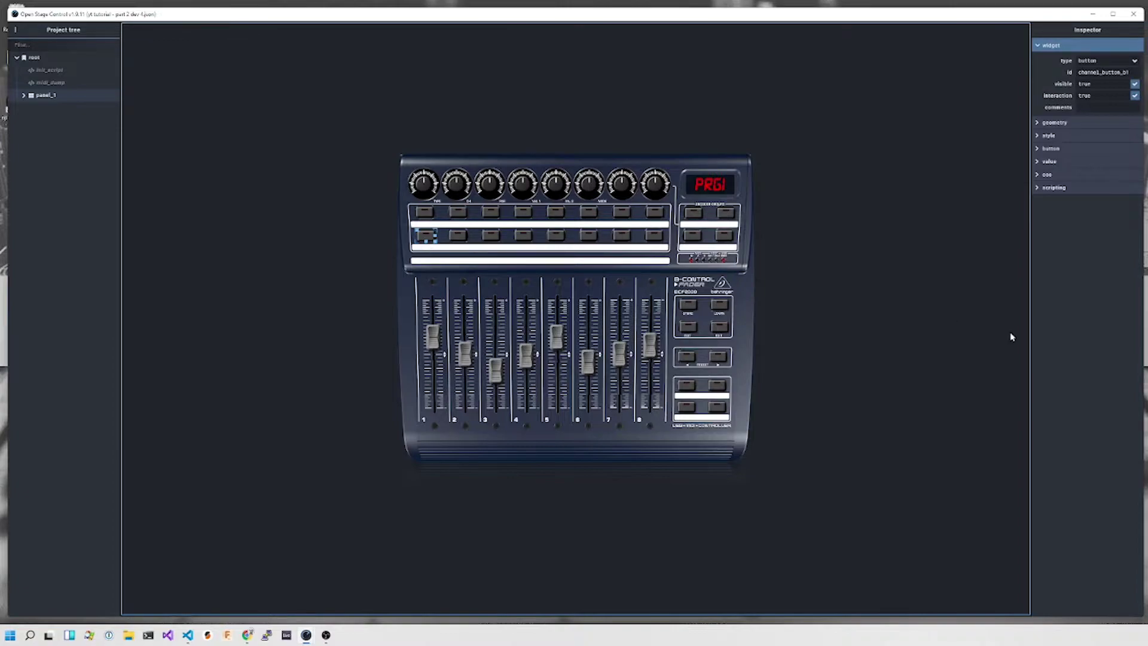
drag(1030, 330, 879, 326)
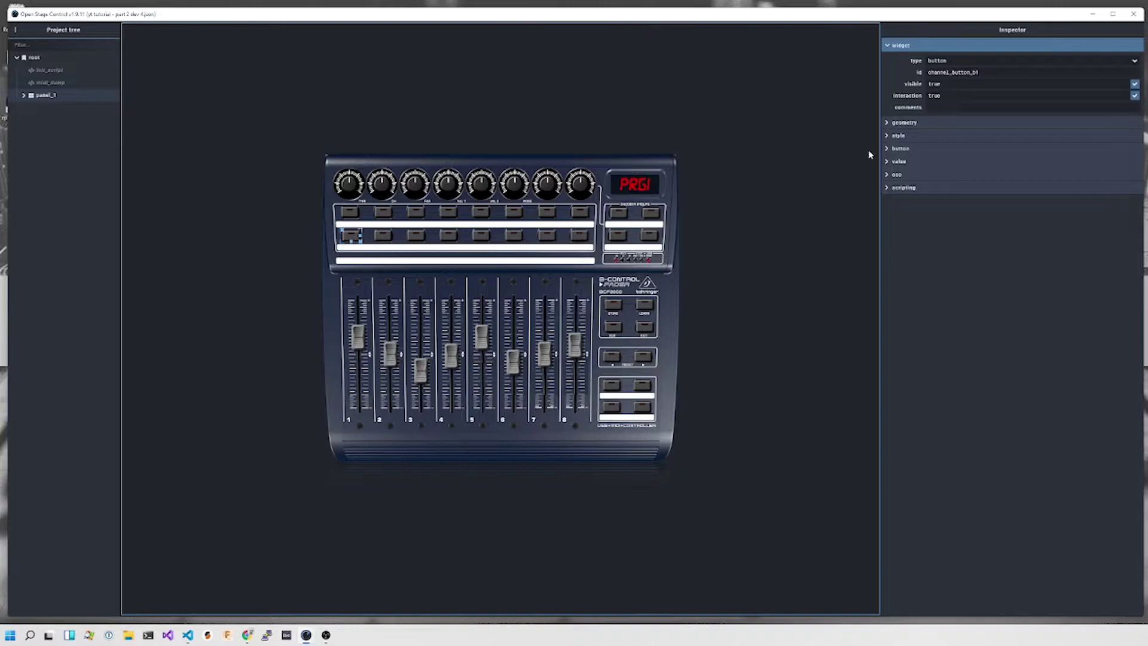
click(905, 123)
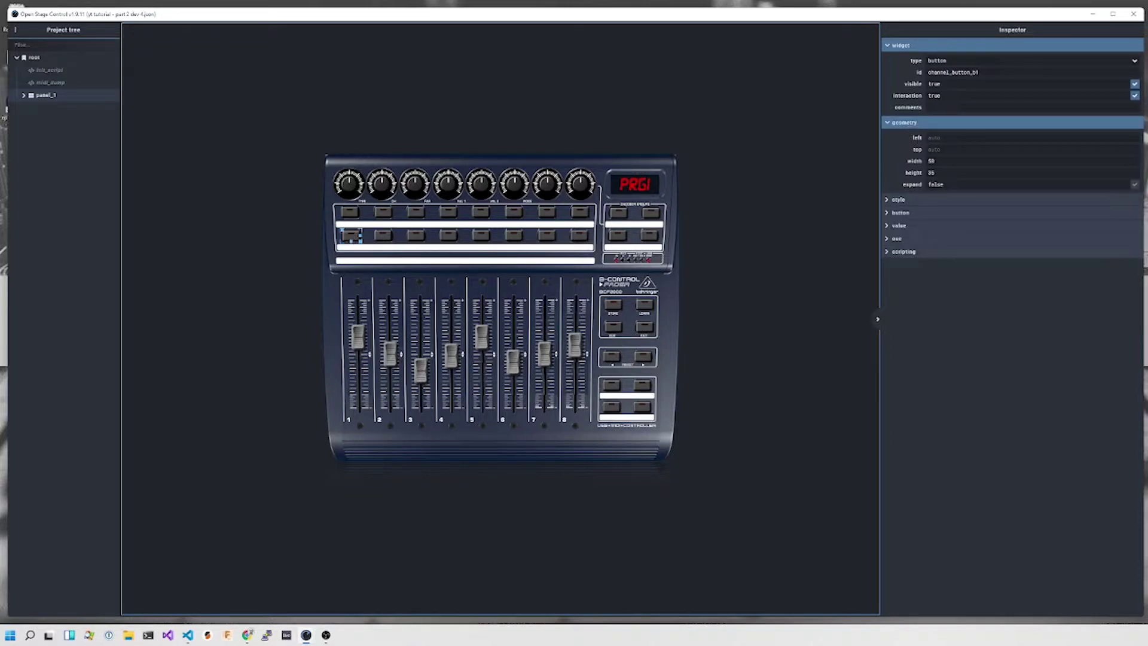
click(900, 200)
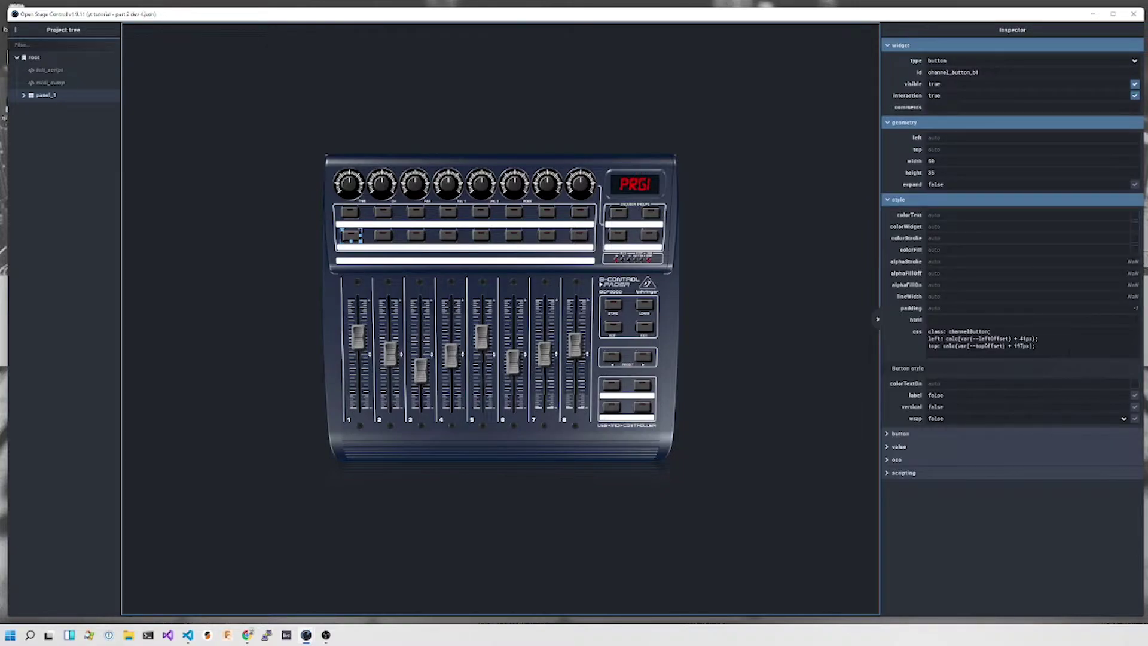
drag(936, 339, 1035, 346)
click(1035, 346)
double_click(969, 331)
click(991, 332)
Switch to Visual Studio Code and examine the shared .buttonSpecial and .channelButton rule in yt tutorial 2.css, from its border to its background properties
key(alt+Tab)
key(alt+Tab)
key(Up)
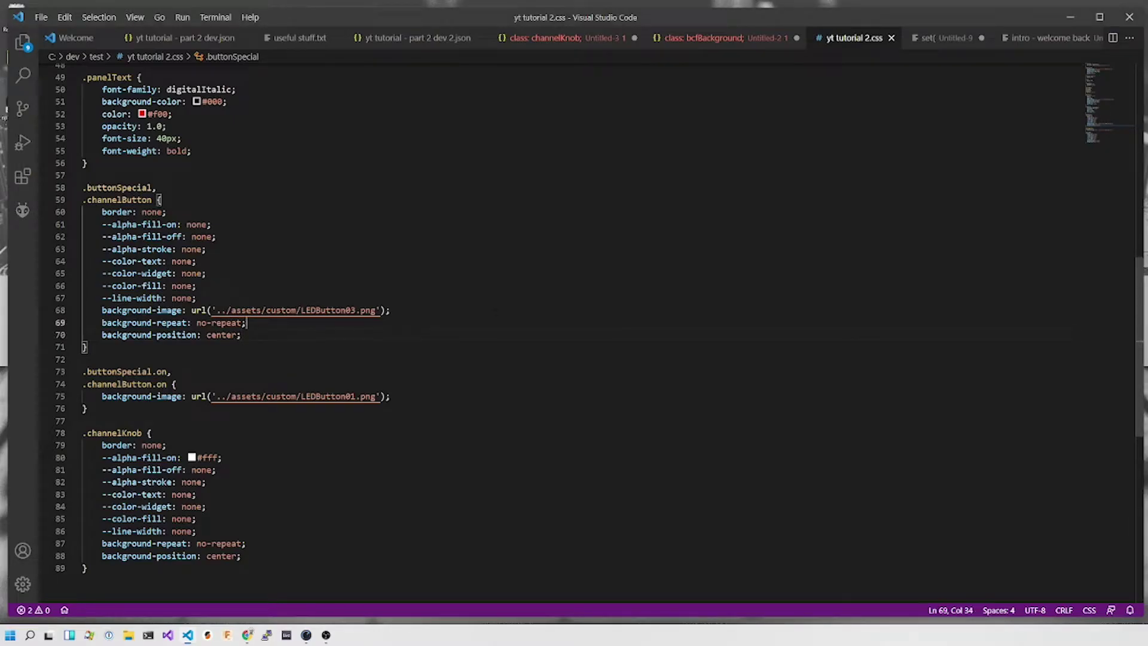
click(107, 188)
click(107, 200)
click(161, 200)
click(166, 212)
drag(196, 298, 64, 225)
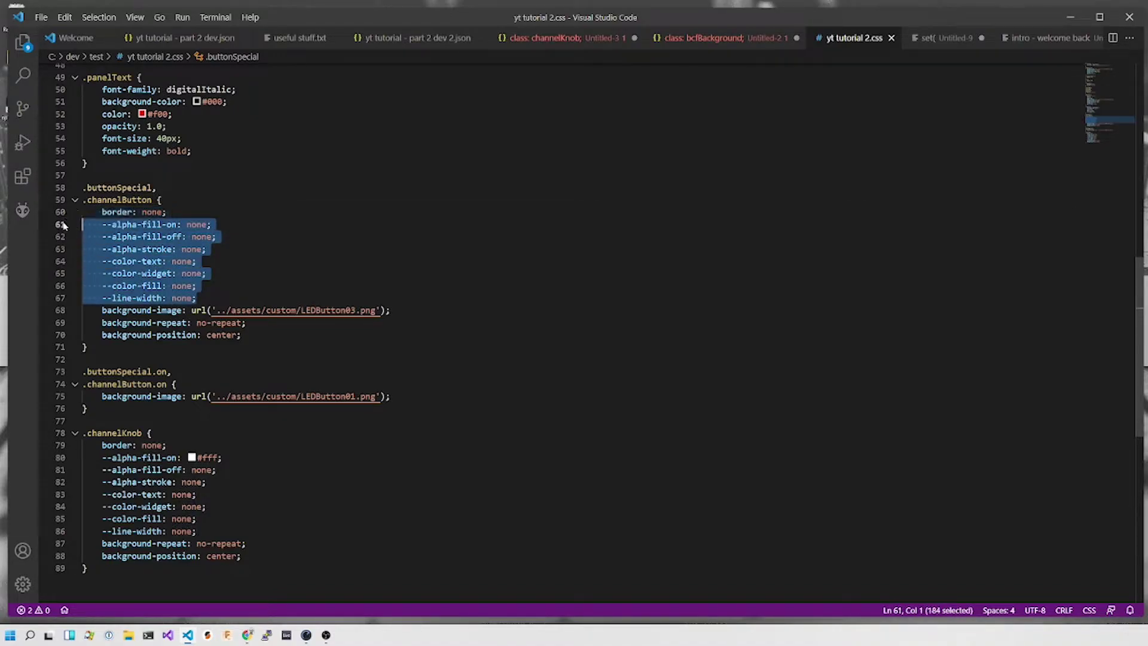
click(166, 212)
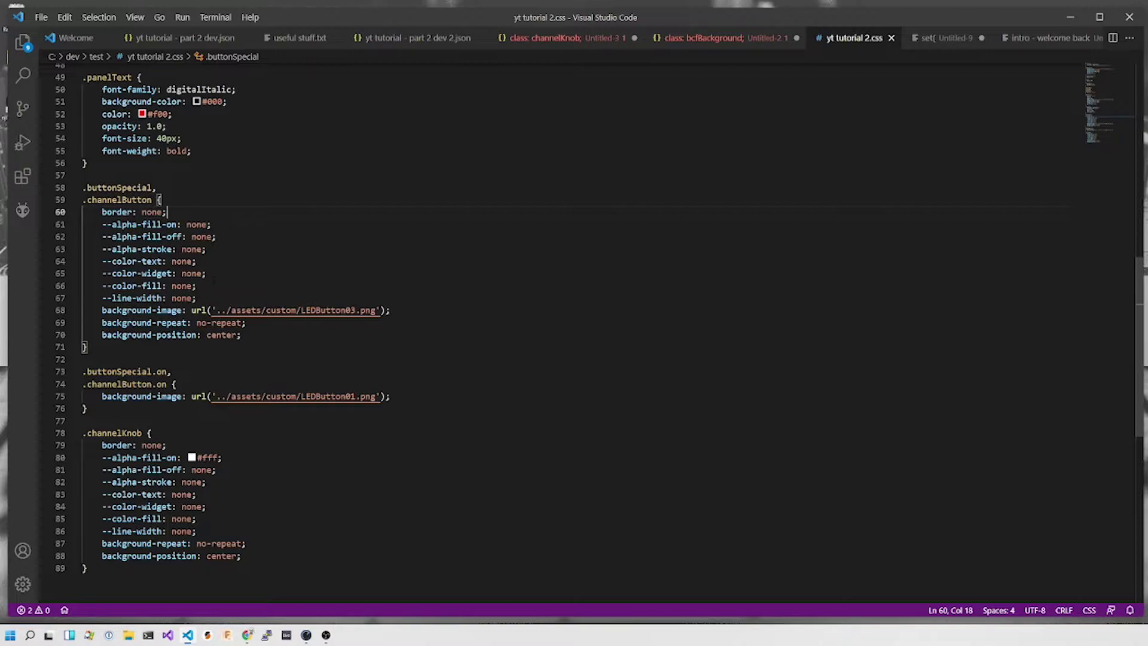
click(162, 311)
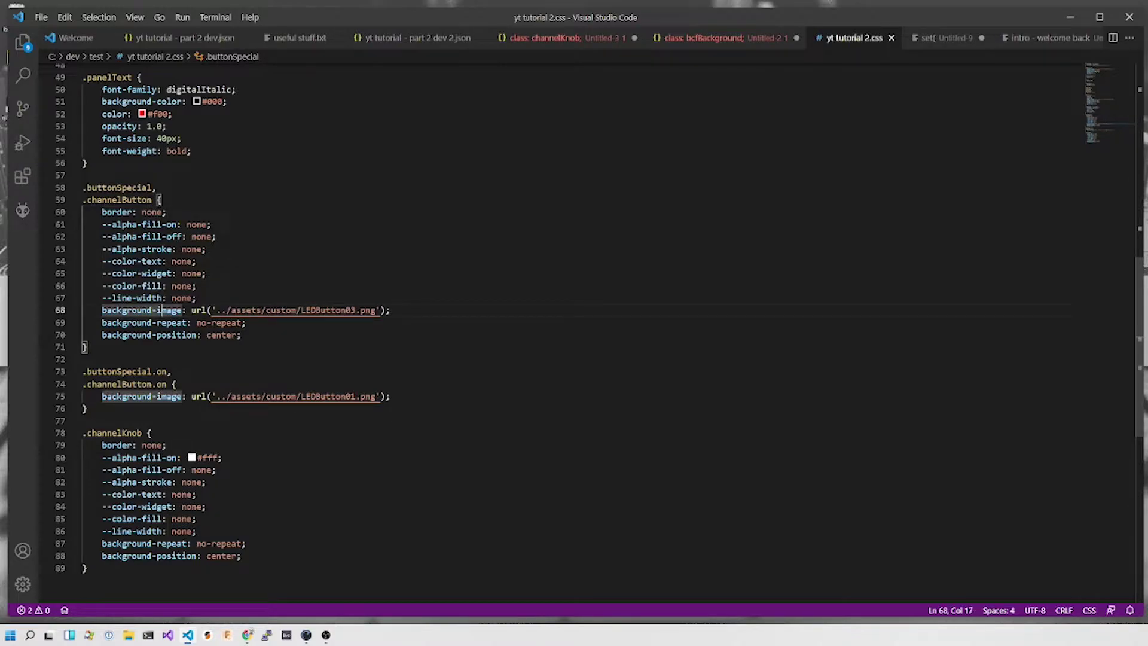
key(Down)
key(End)
key(Down)
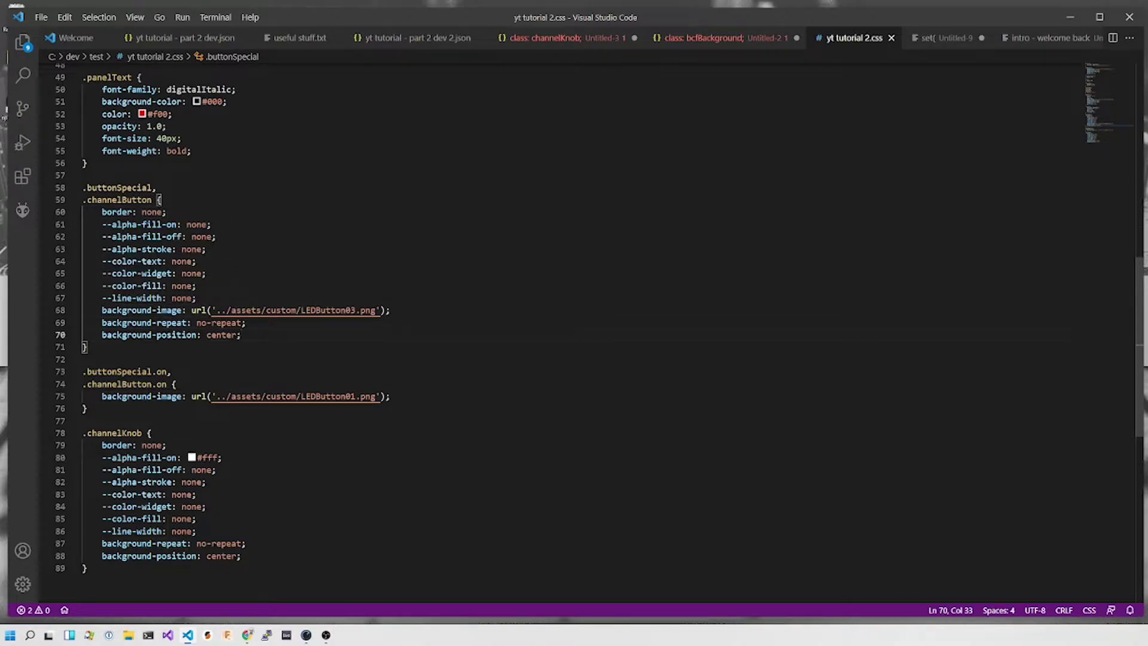
Switch to the assets/custom folder in File Explorer and examine the LED button images and their folder path
key(alt+Tab)
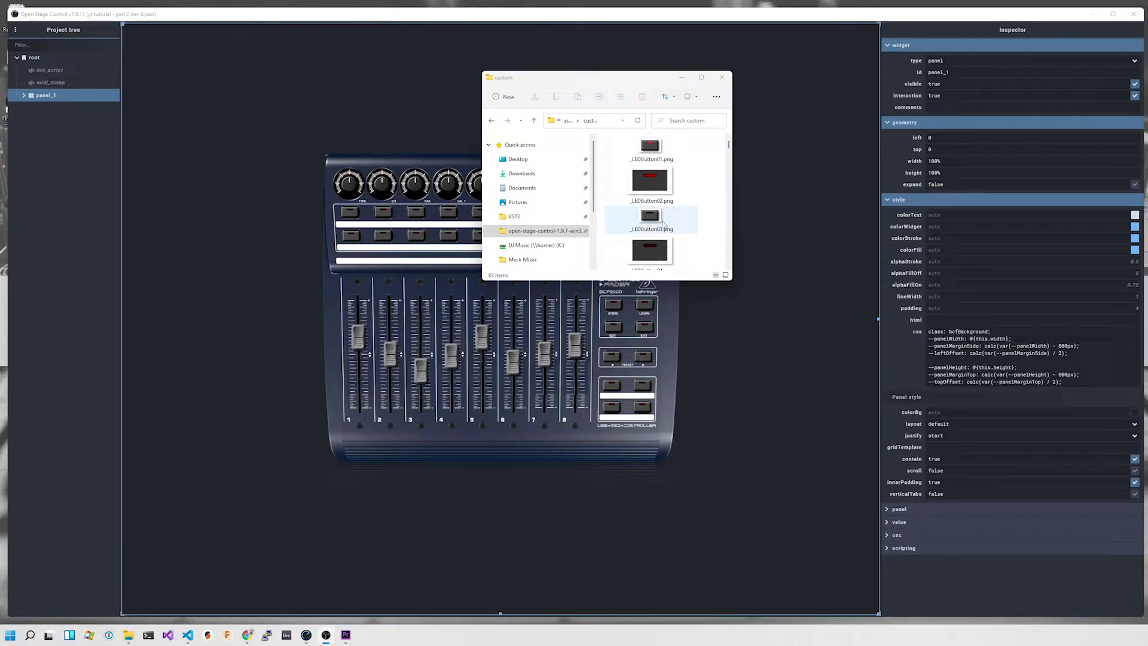
click(658, 154)
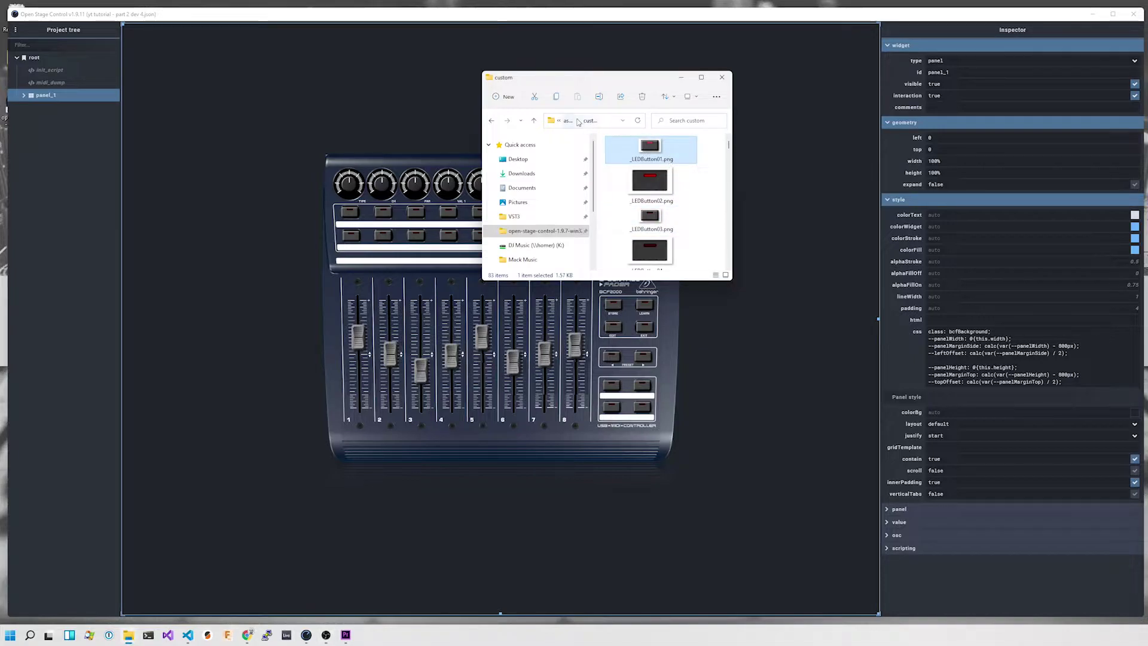
drag(731, 153, 848, 153)
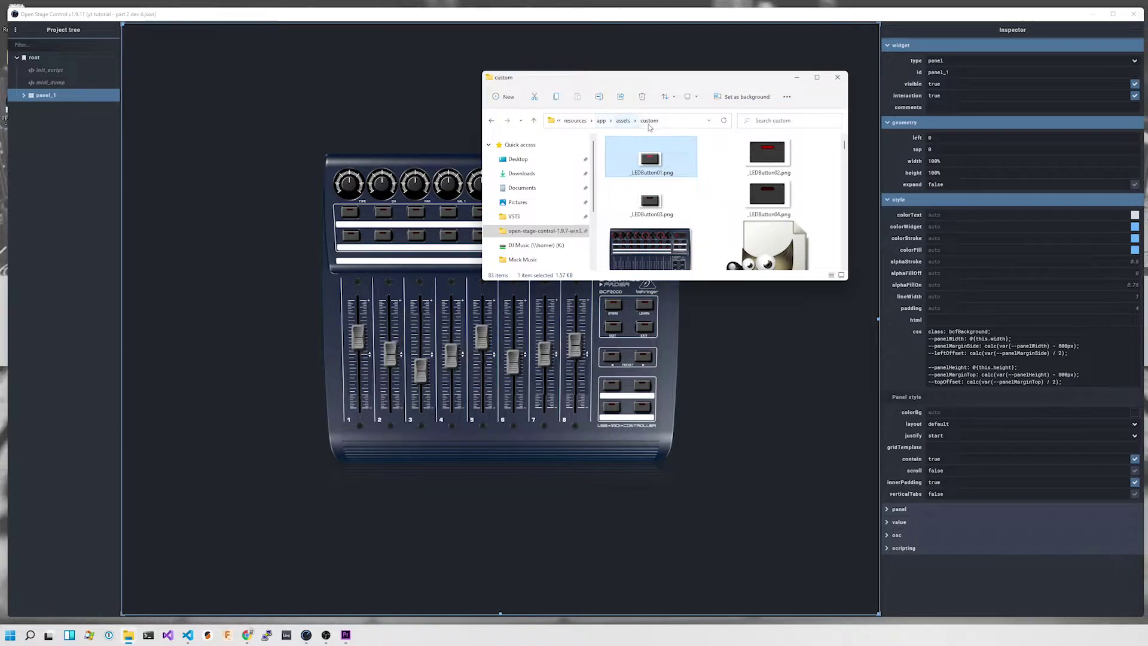
click(559, 121)
mouse_move(589, 121)
click(695, 82)
drag(696, 82, 663, 95)
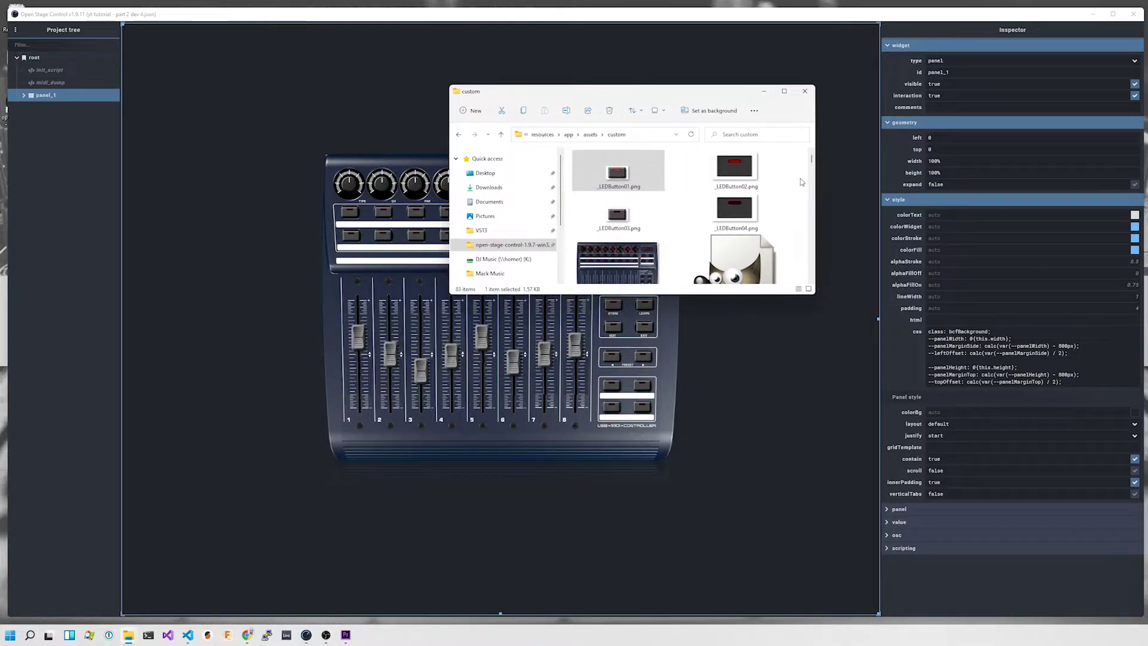
drag(814, 191, 742, 191)
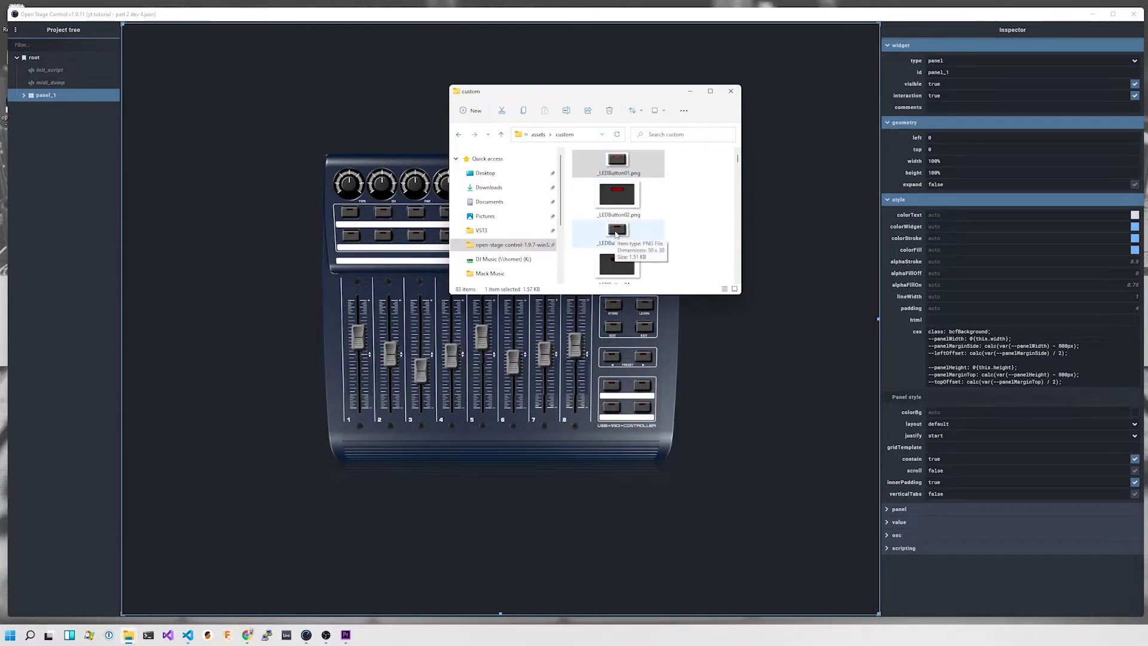
Switch to Open Stage Control, enlarge the first lower-row channel button and move it onto the blank area beside the controller
key(alt+Tab)
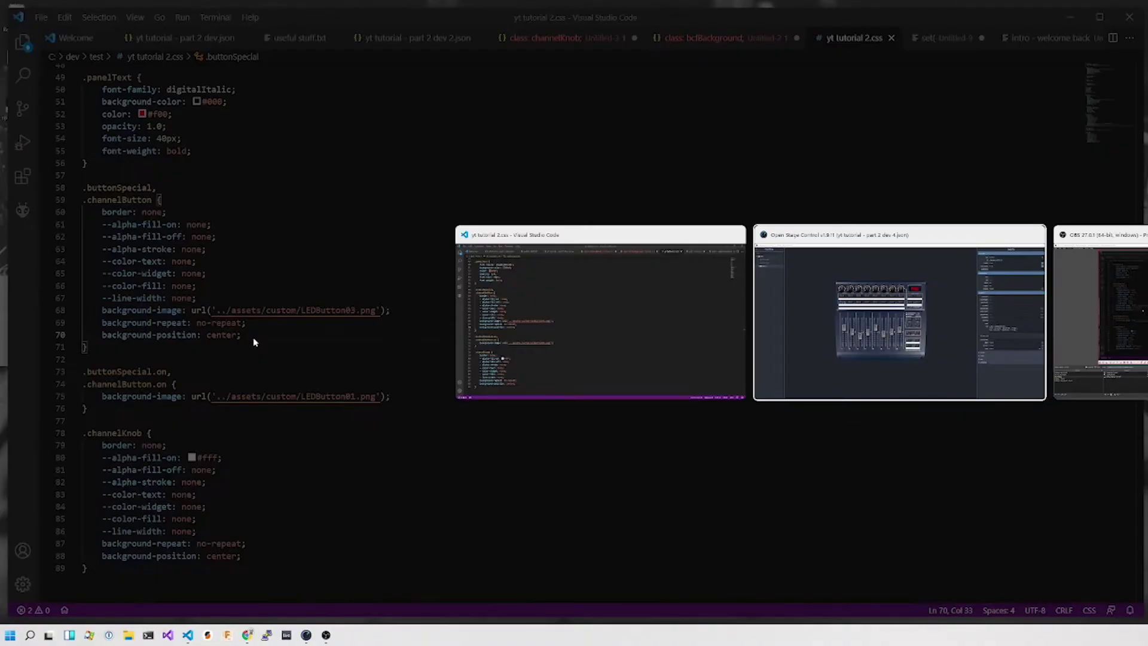
drag(362, 244, 384, 272)
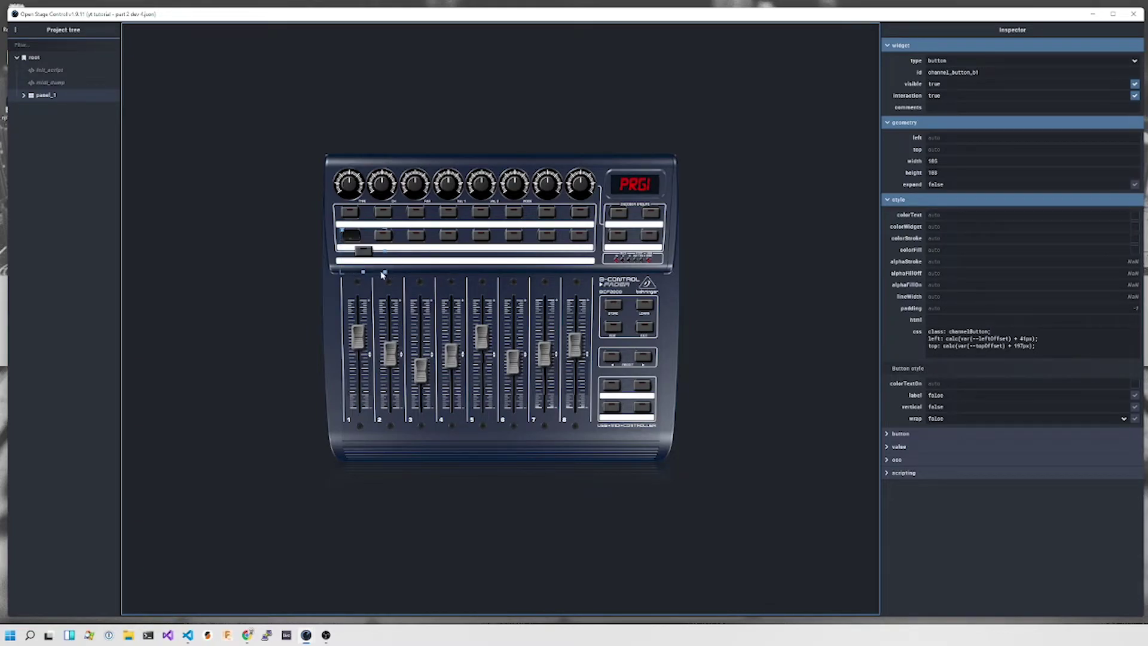
drag(340, 234, 245, 200)
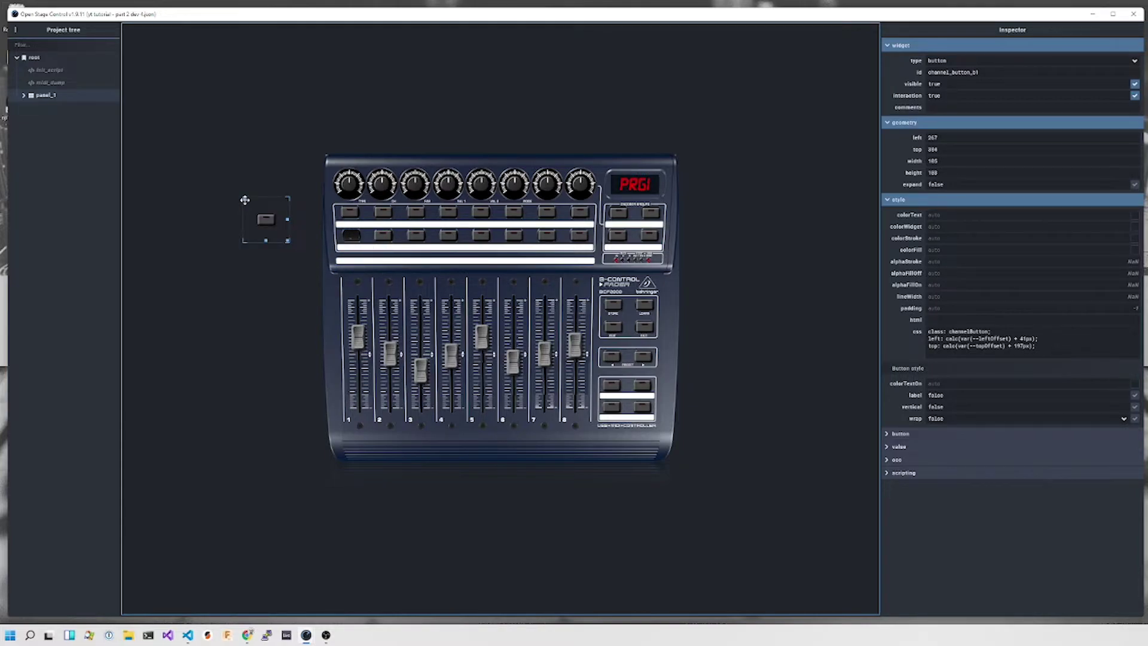
drag(245, 200, 244, 213)
Switch to the Discord general channel in Chrome and read the question about centring and resizing an image inside a button
key(alt+Tab)
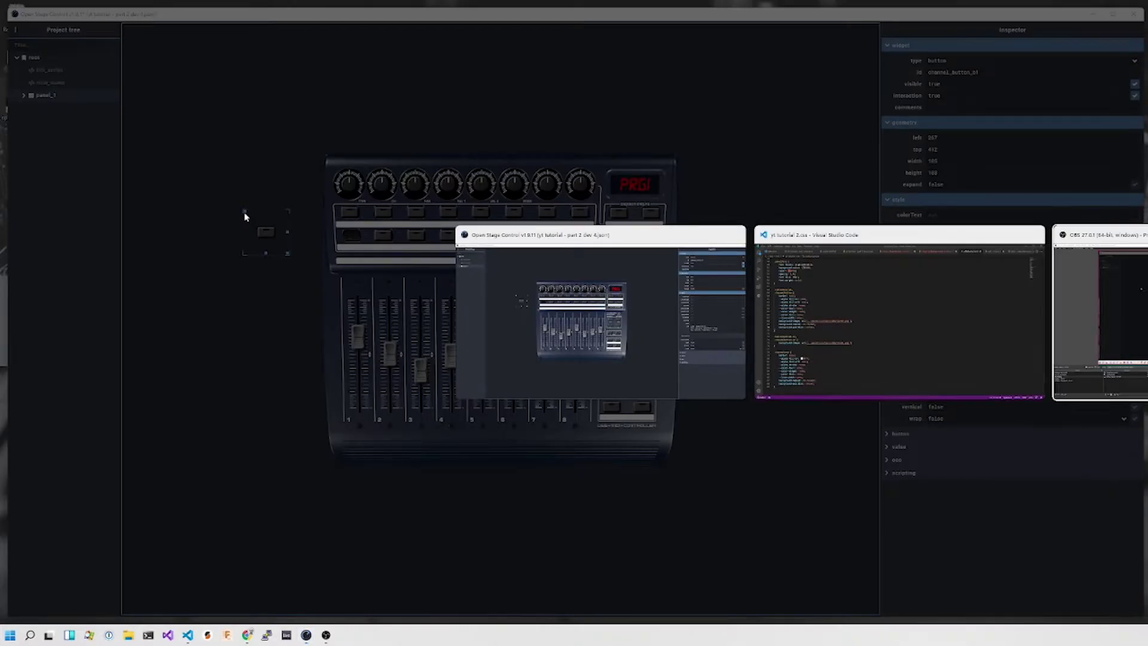
key(Tab)
key(Tab)
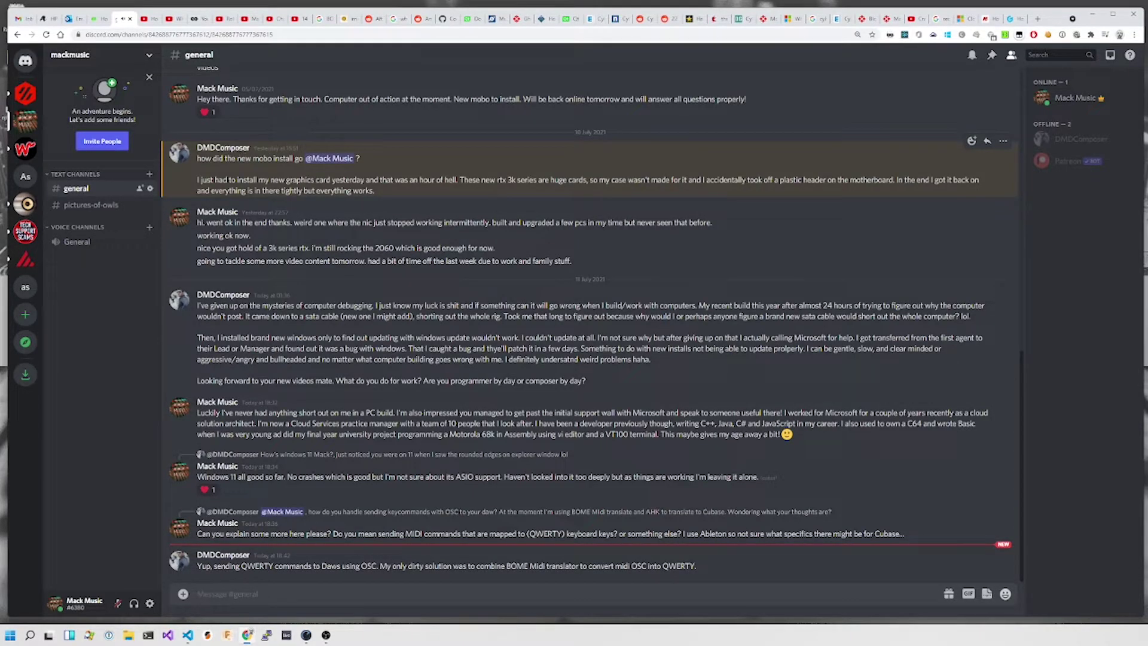
scroll(397, 282, up, 15)
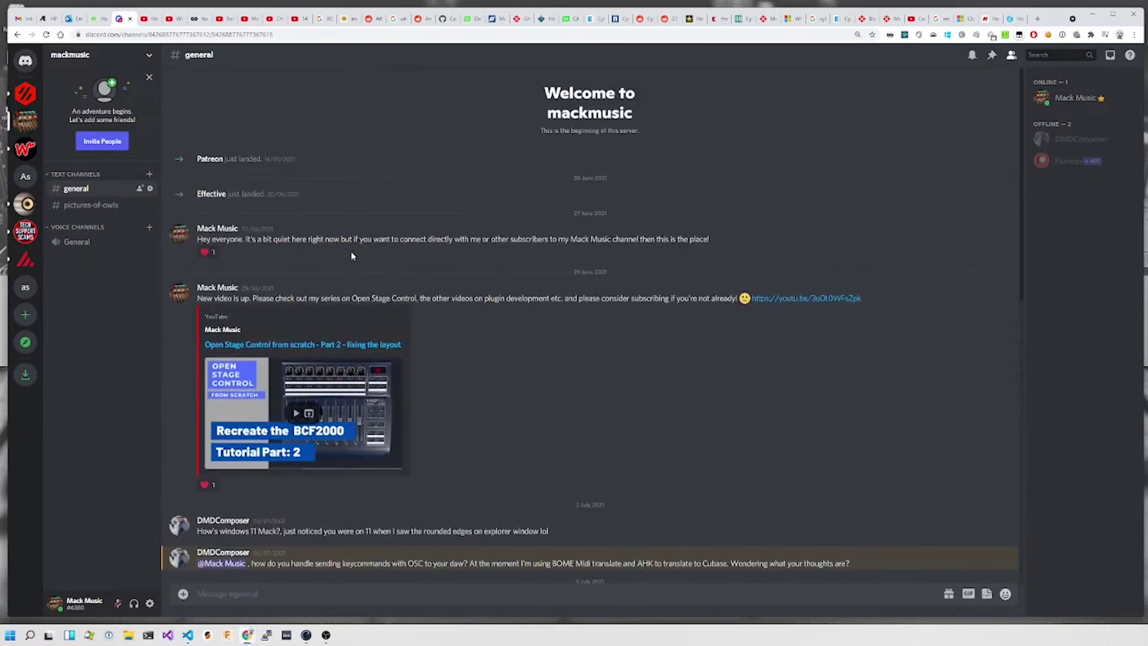
scroll(397, 281, down, 5)
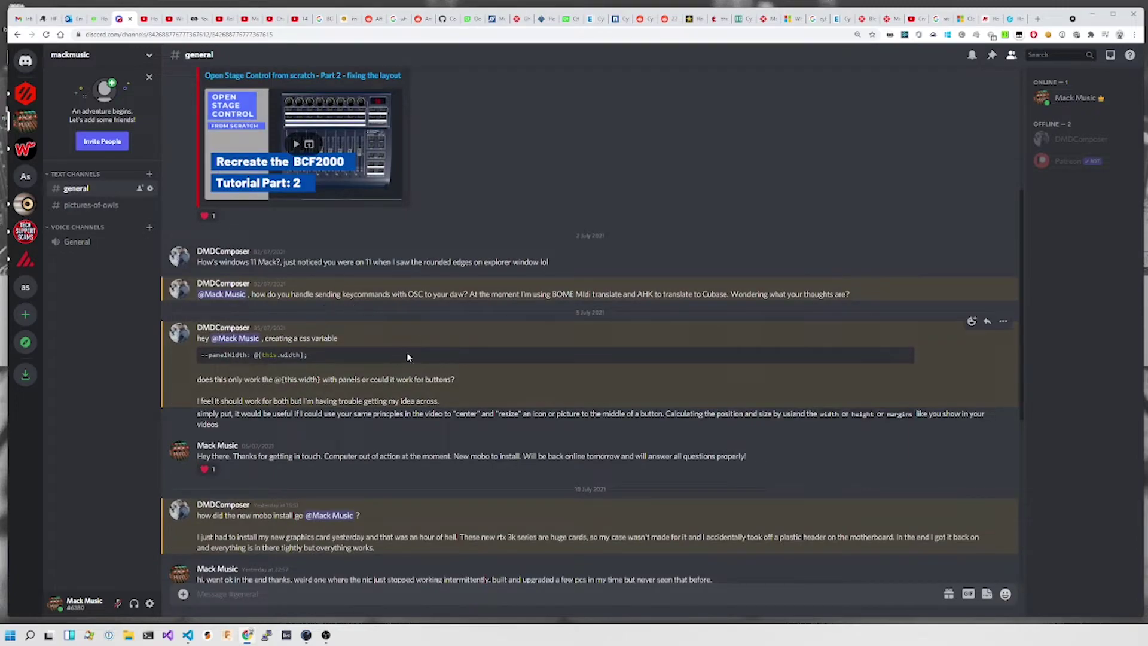
scroll(226, 316, down, 1)
drag(197, 368, 790, 389)
click(632, 390)
click(790, 389)
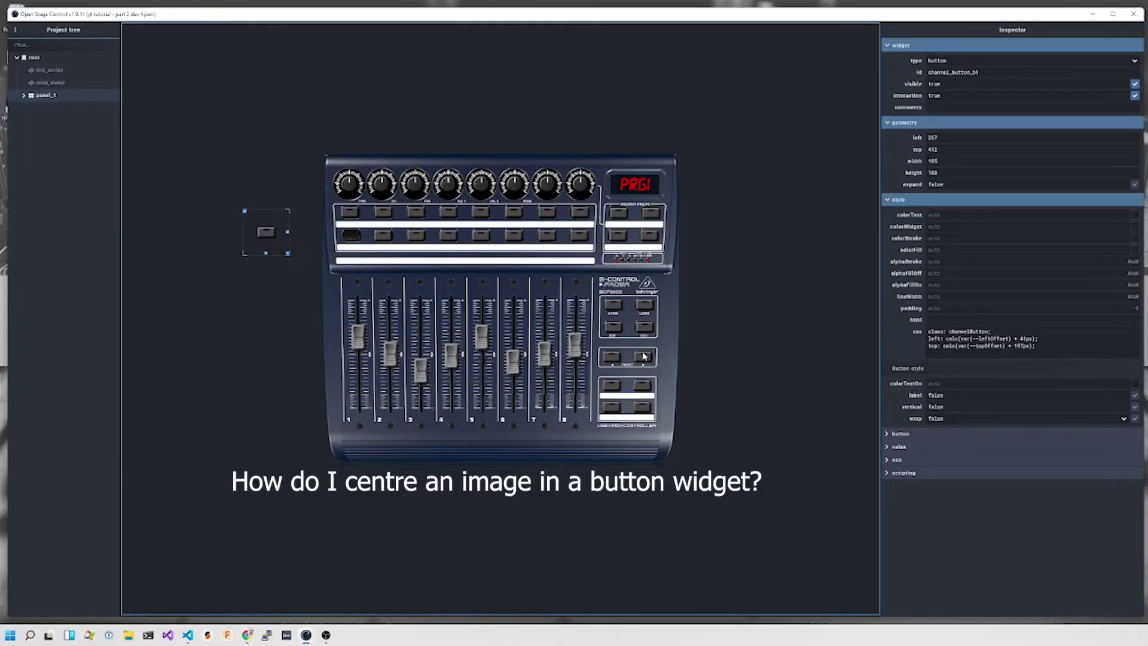
Switch to Visual Studio Code and review the background-repeat, background-position and background-image properties of the .channelButton rule
key(alt+Tab)
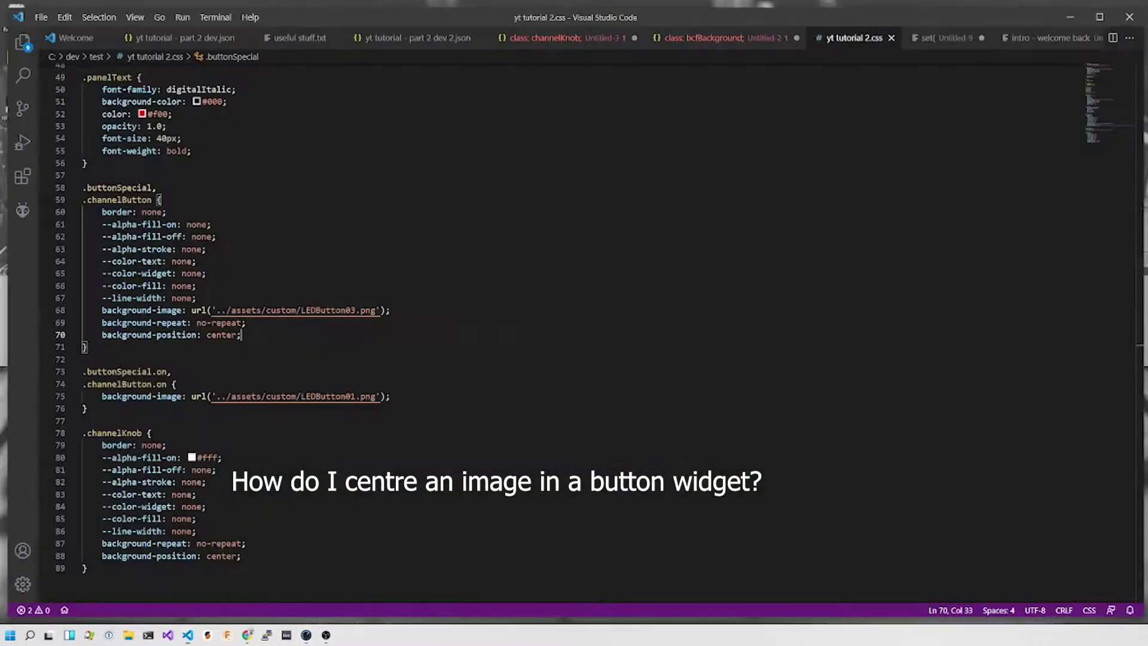
click(127, 322)
click(242, 335)
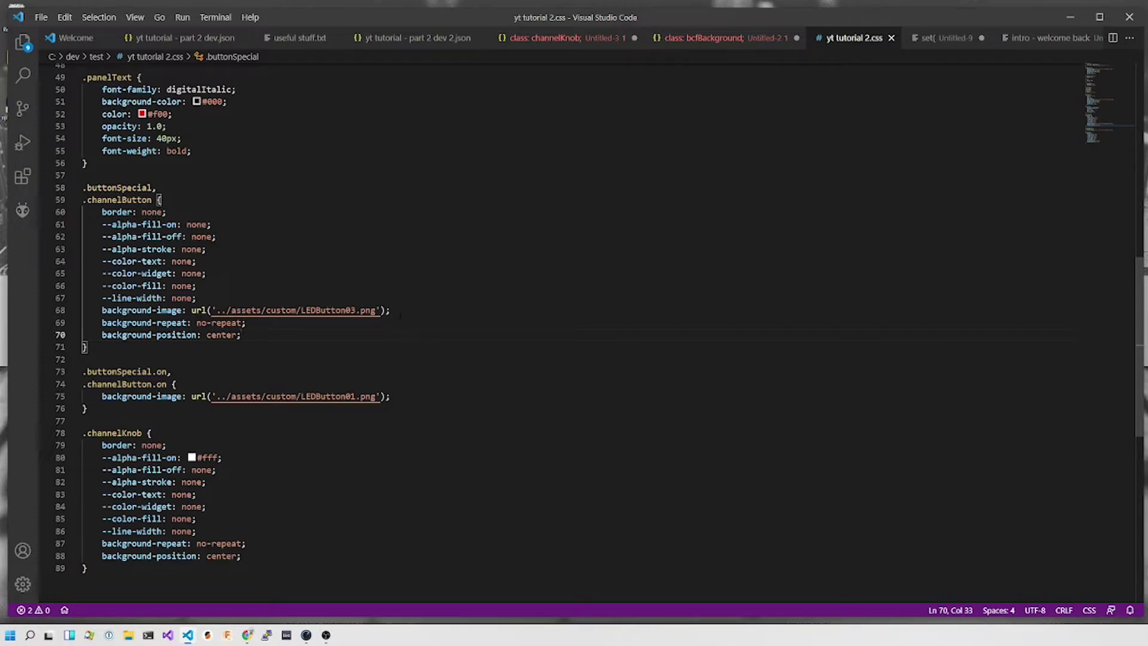
click(399, 311)
Return to Open Stage Control and inspect the first lower-row button's element classes in the developer tools while toggling the button
key(alt+Tab)
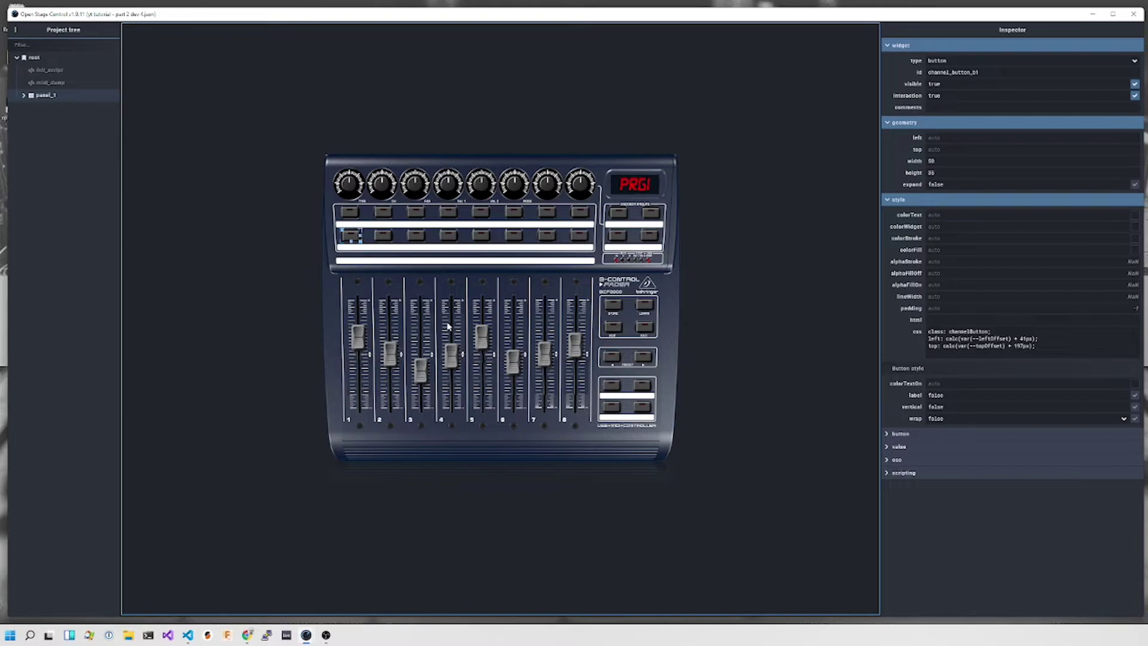
click(736, 248)
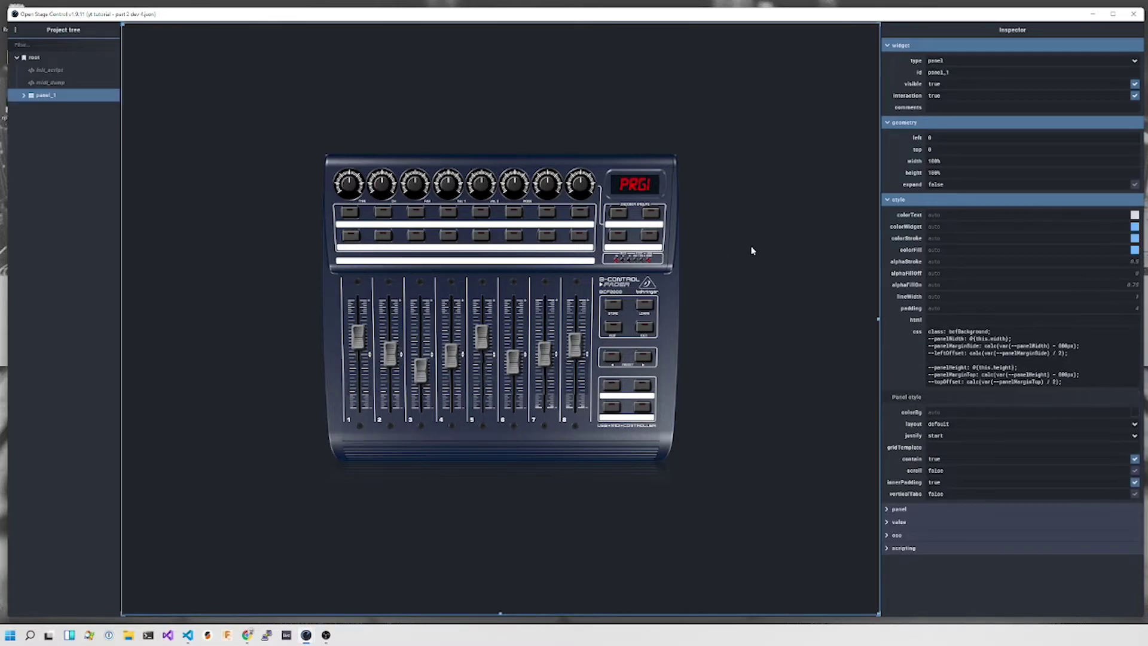
click(353, 242)
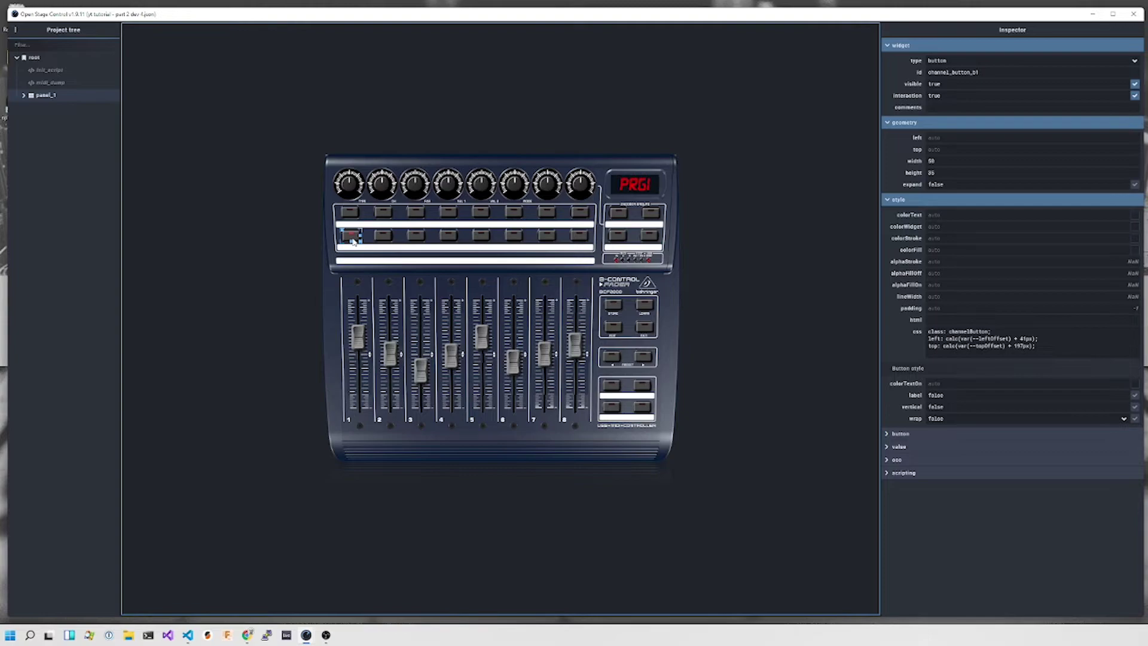
key(F12)
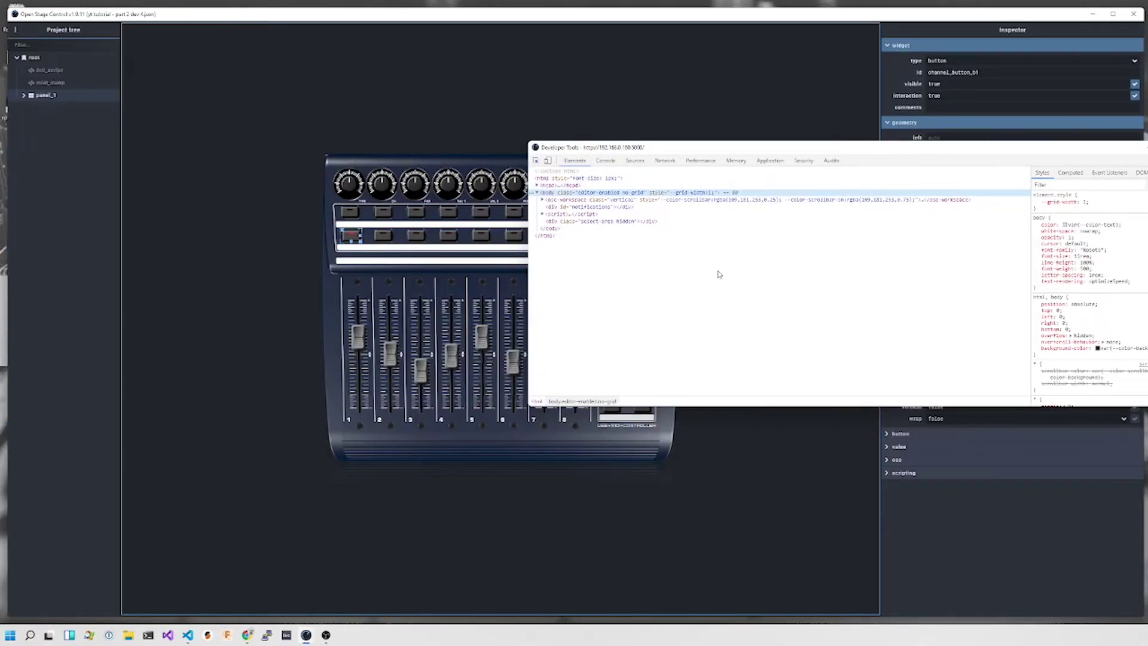
key(ctrl+shift+c)
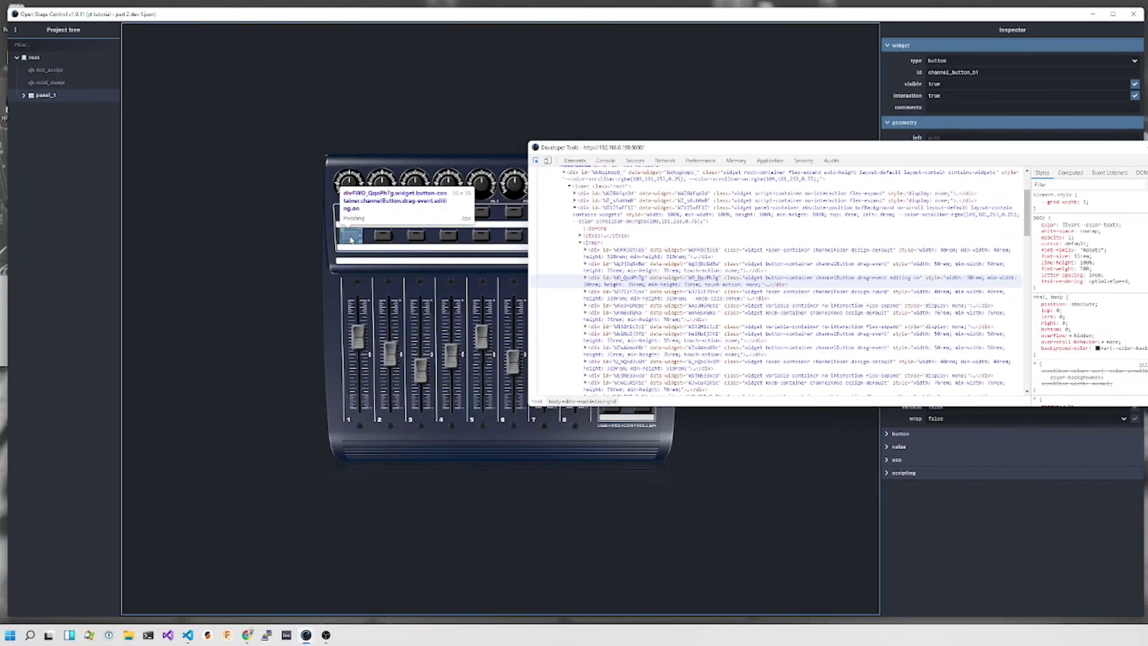
click(352, 240)
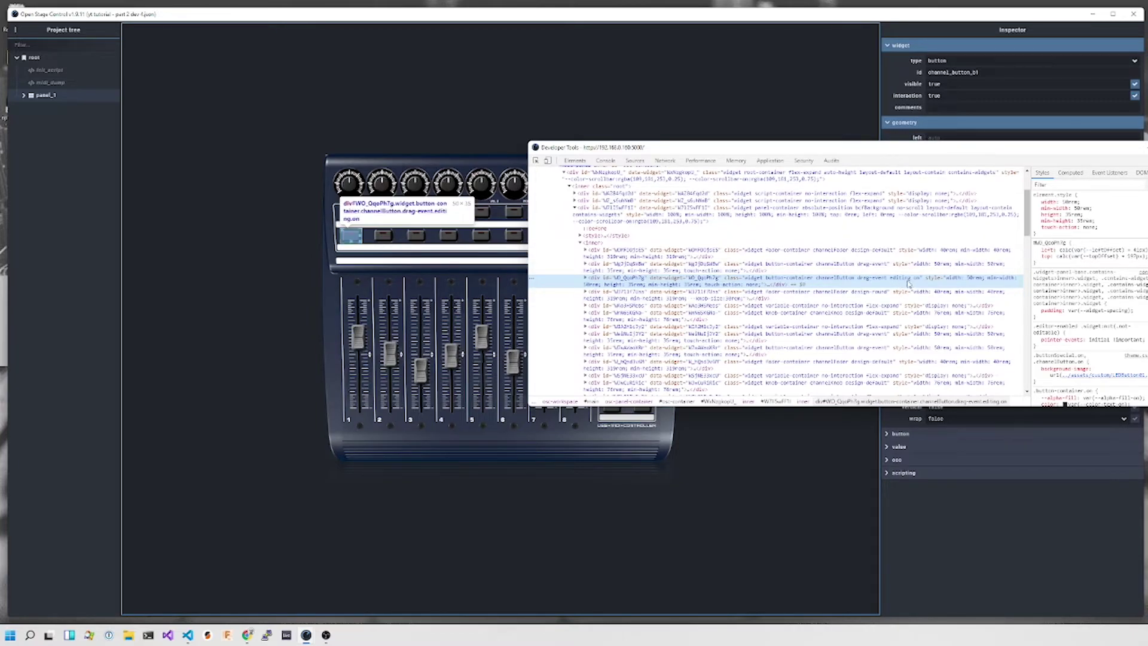
click(353, 238)
key(alt+Tab)
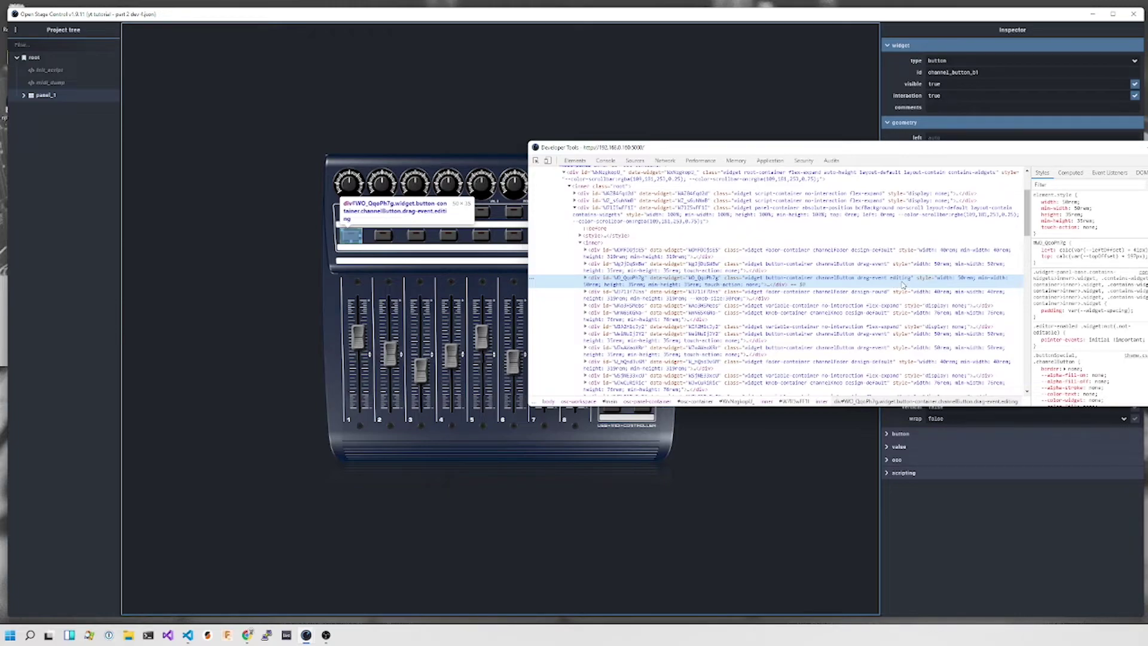
Switch to Visual Studio Code and examine the .channelButton.on selector and its background image in yt tutorial 2.css
key(alt+Tab)
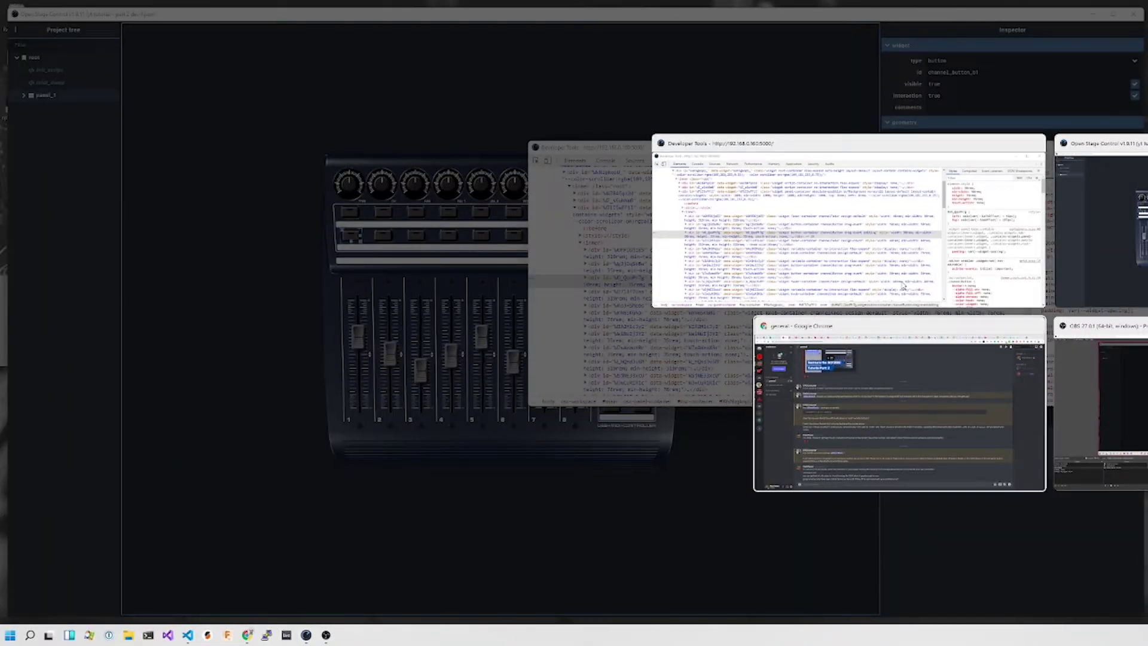
key(alt+Tab)
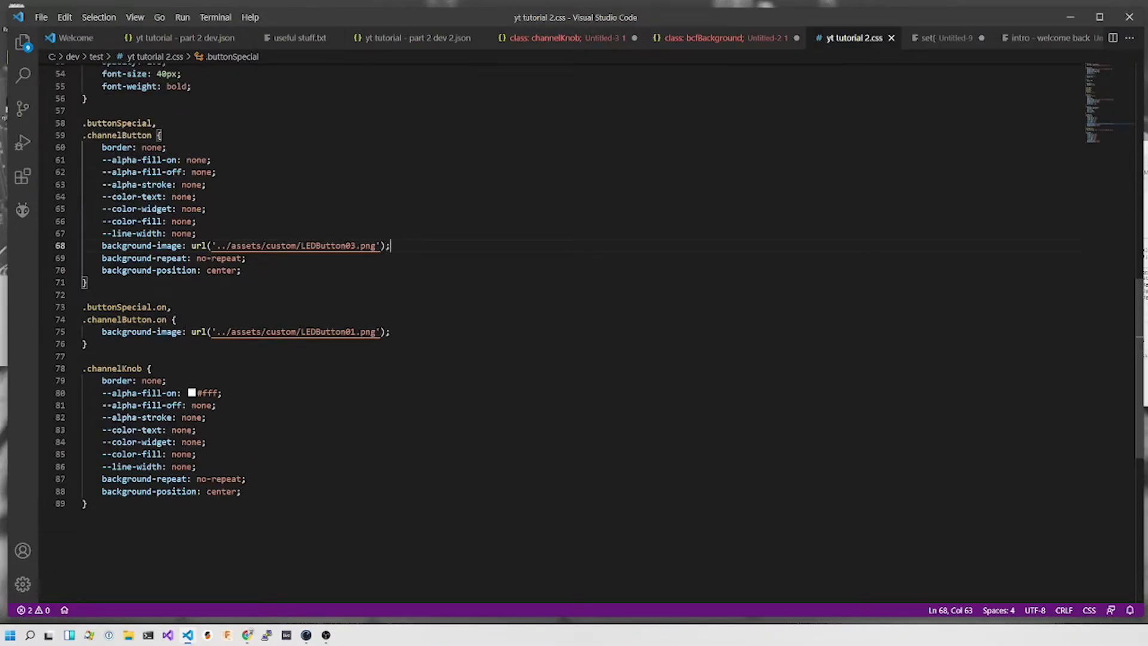
mouse_move(126, 319)
click(177, 319)
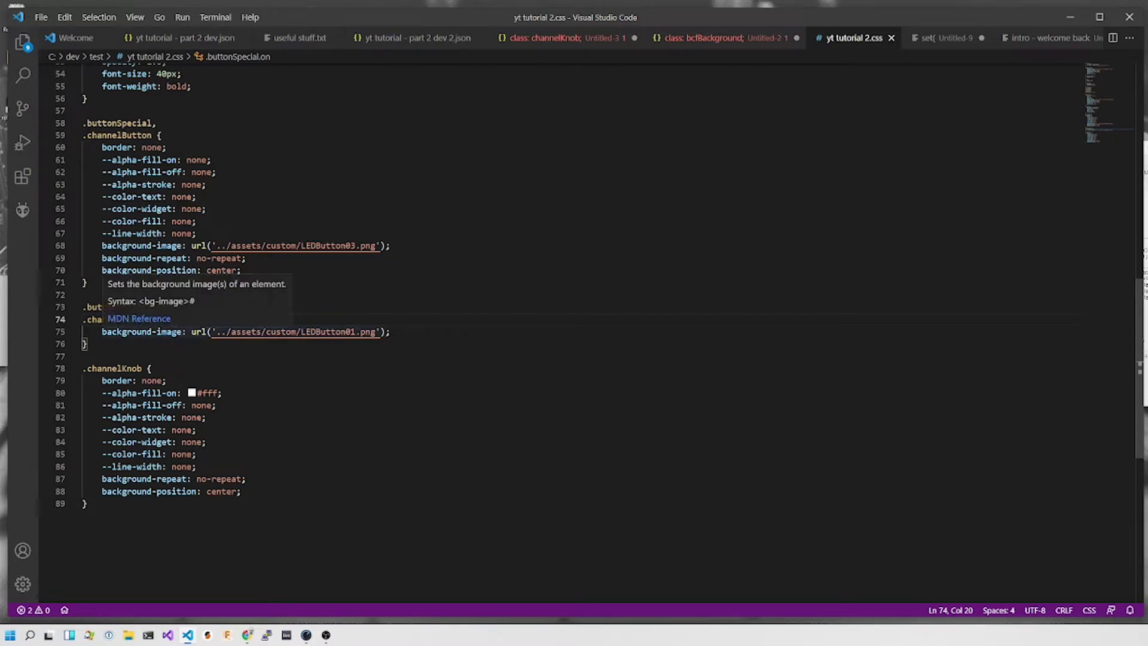
Review the shared .buttonSpecial and .channelButton rule, from border and the colour and alpha variables to background-position, alongside the .channelButton.on background image
click(419, 334)
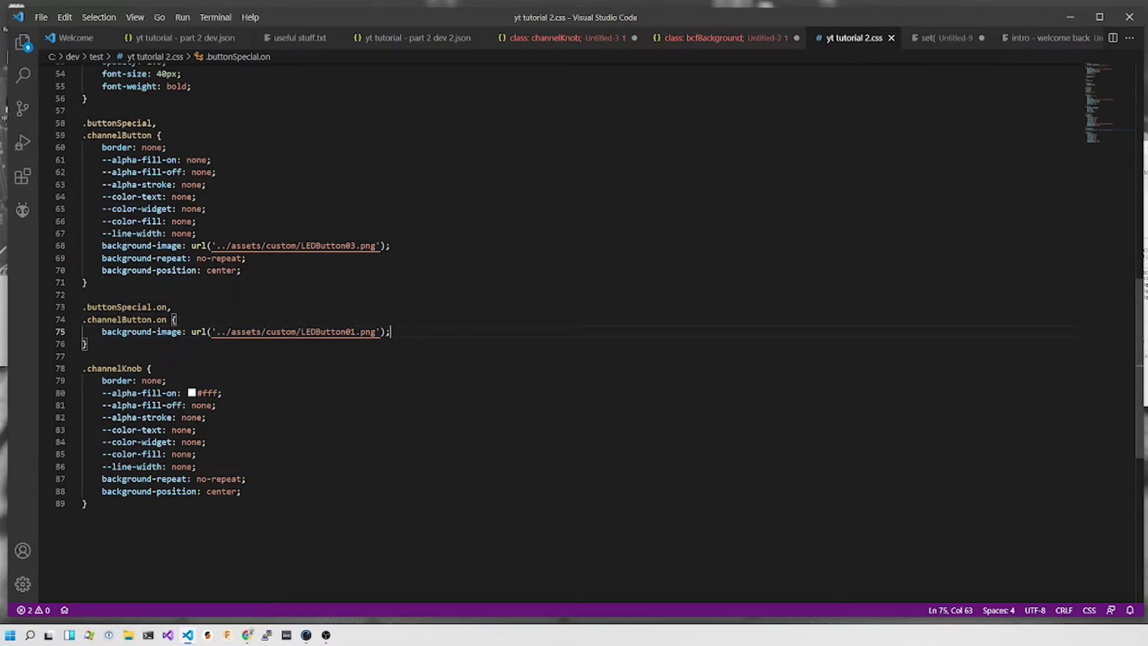
drag(167, 147, 241, 271)
click(241, 270)
click(208, 223)
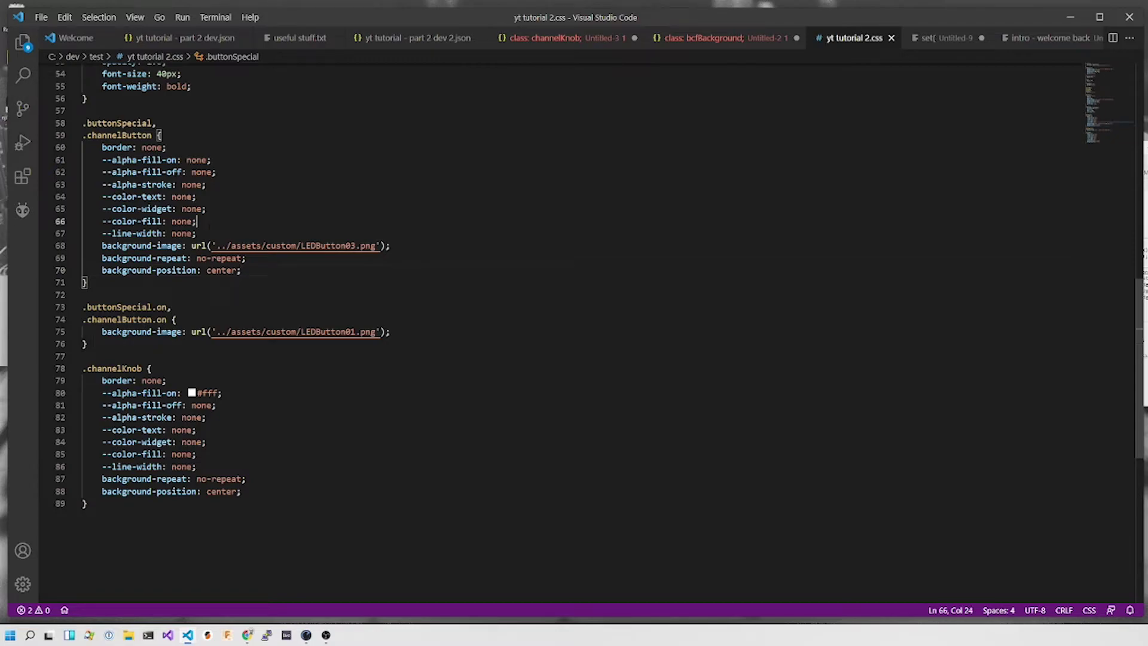
key(Down)
Switch to Open Stage Control and read the css property's help for the first lower-row button, examining its available CSS variables
key(alt+Tab)
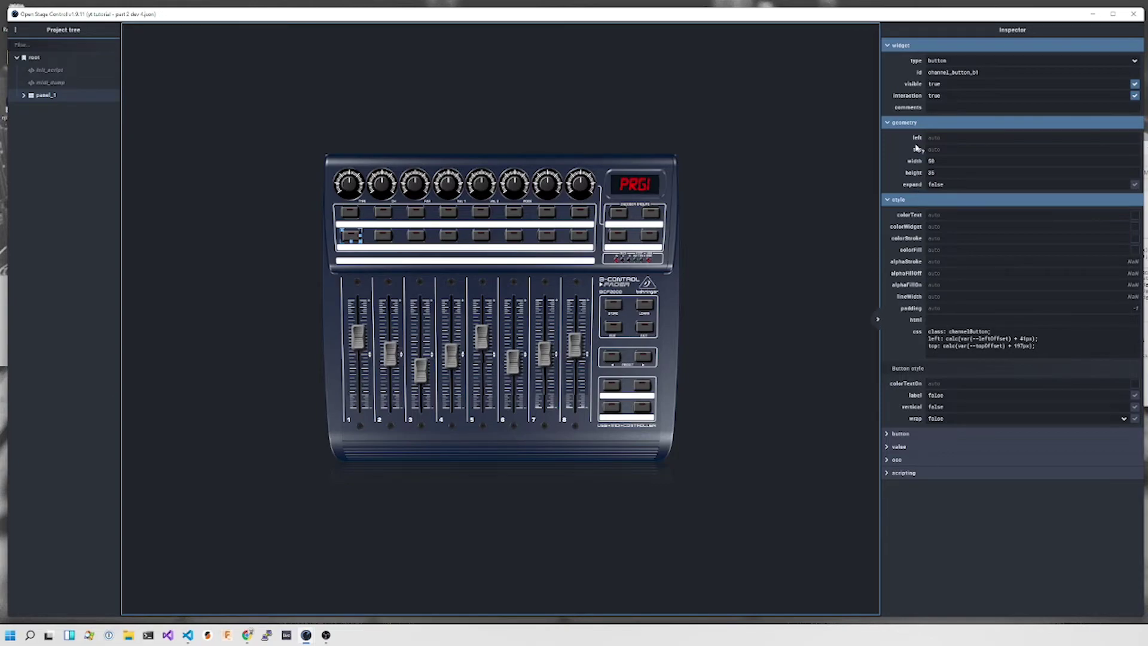
click(919, 333)
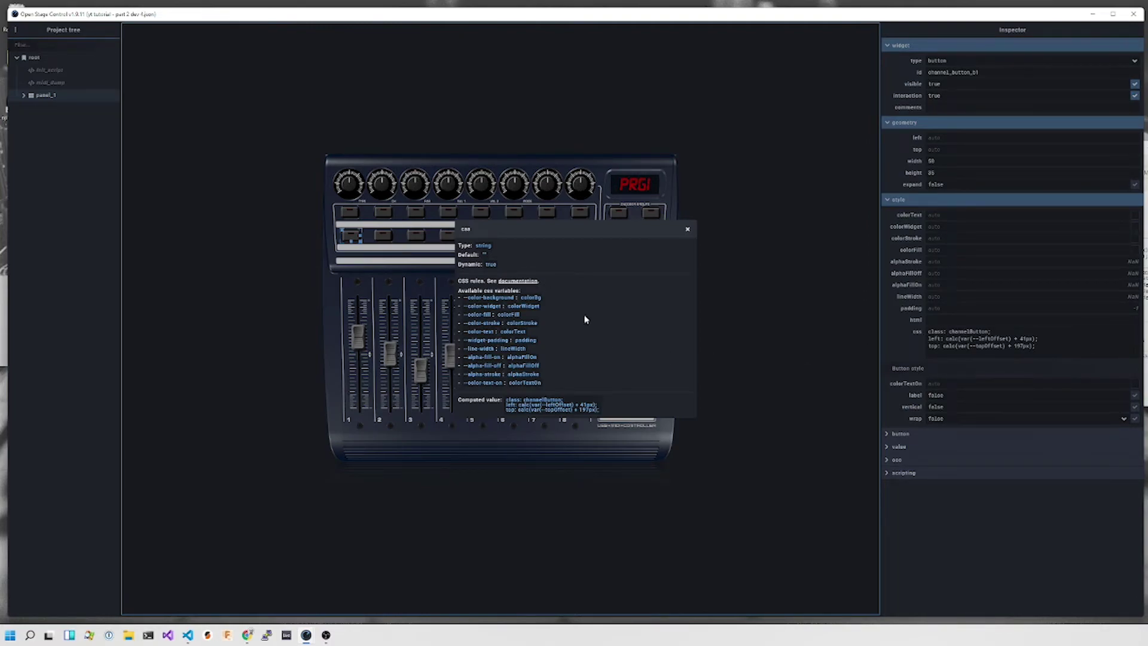
drag(538, 297, 563, 389)
click(564, 389)
click(688, 229)
click(725, 235)
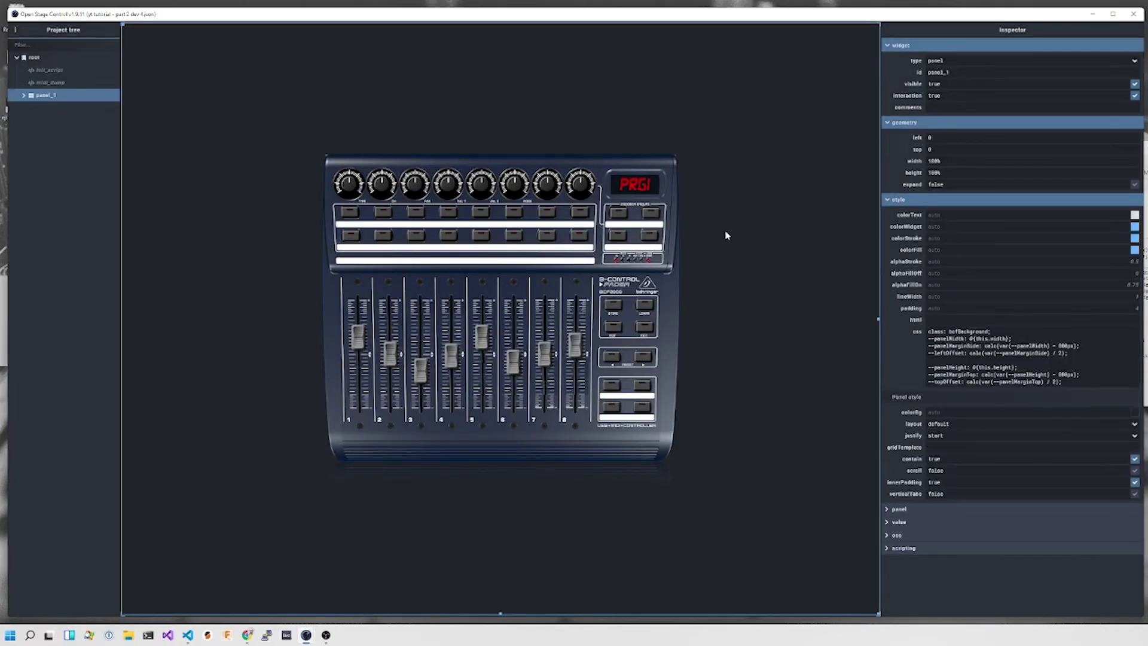
Inspect the css settings of the first lower-row channel button and the first knob on the replica
click(353, 238)
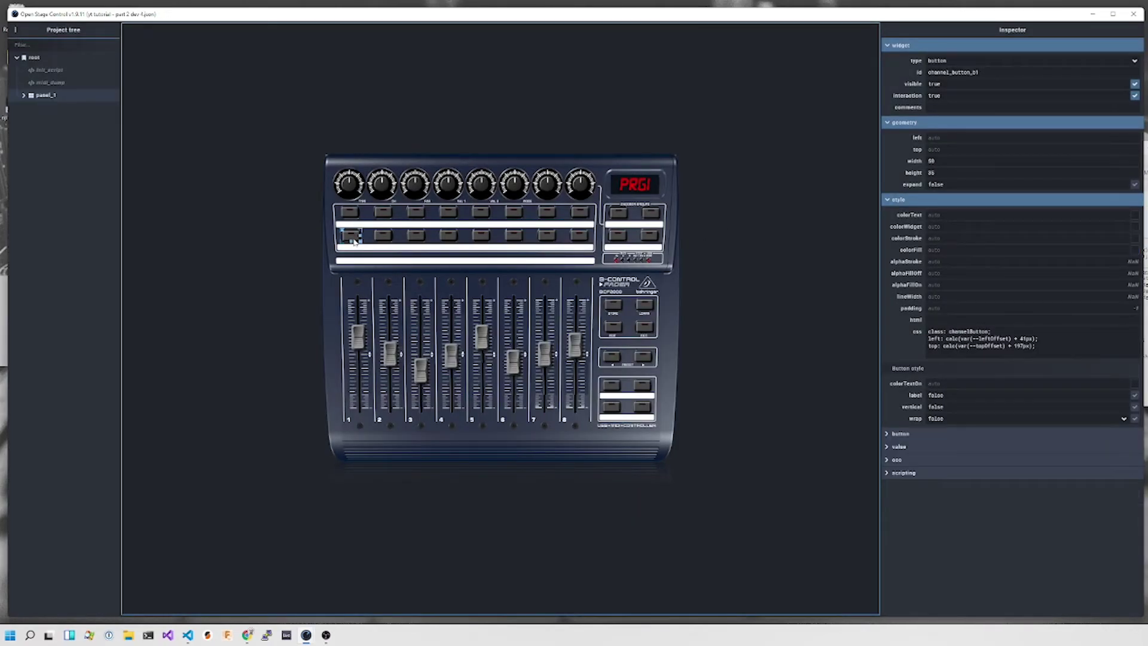
click(283, 248)
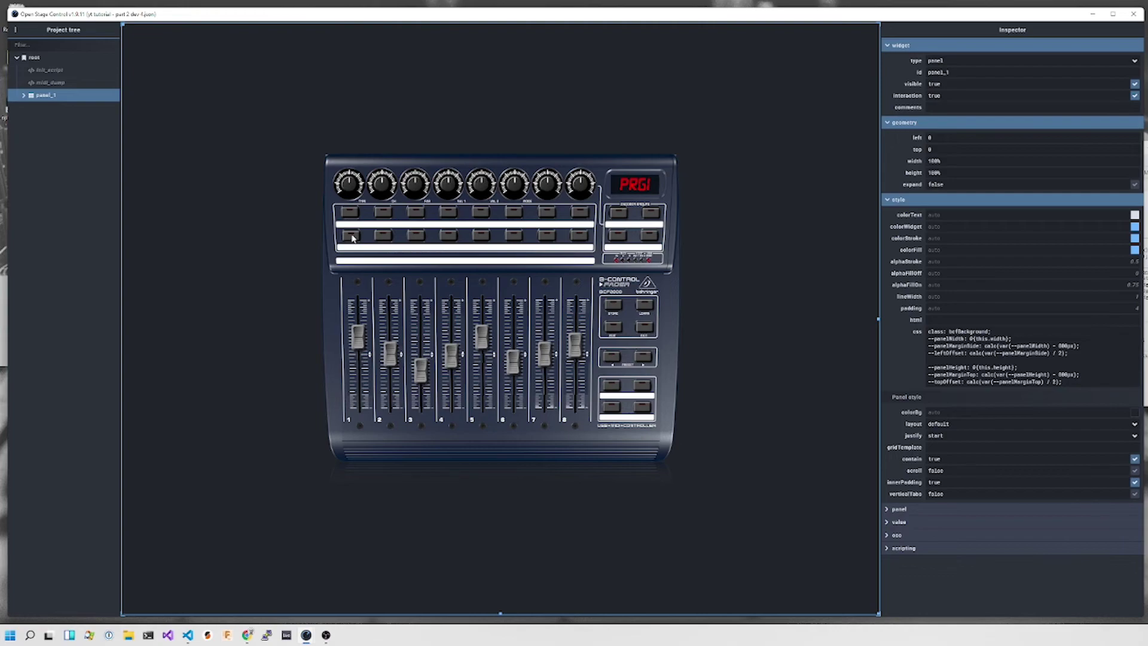
click(350, 186)
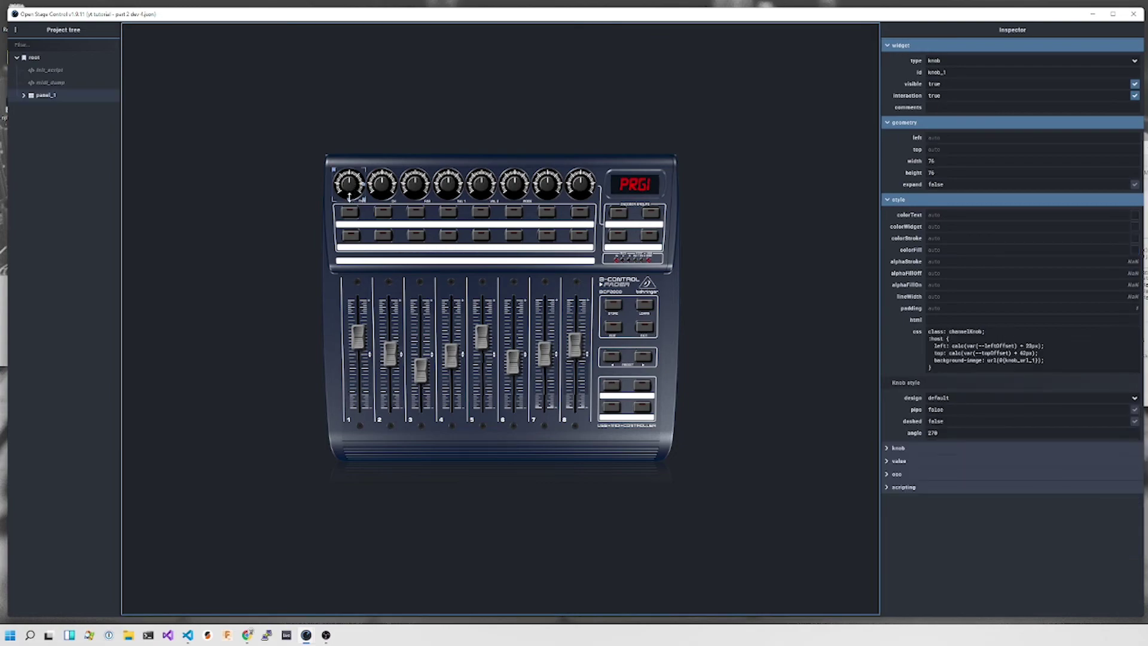
mouse_move(350, 182)
mouse_down()
mouse_move(350, 209)
mouse_move(351, 182)
mouse_up()
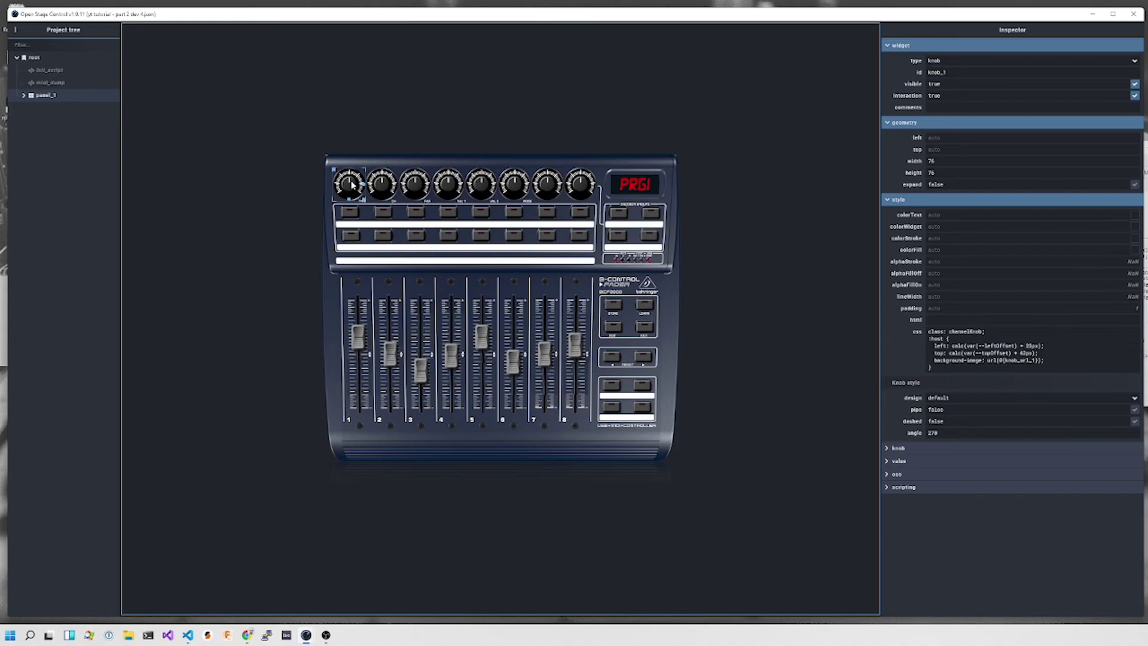